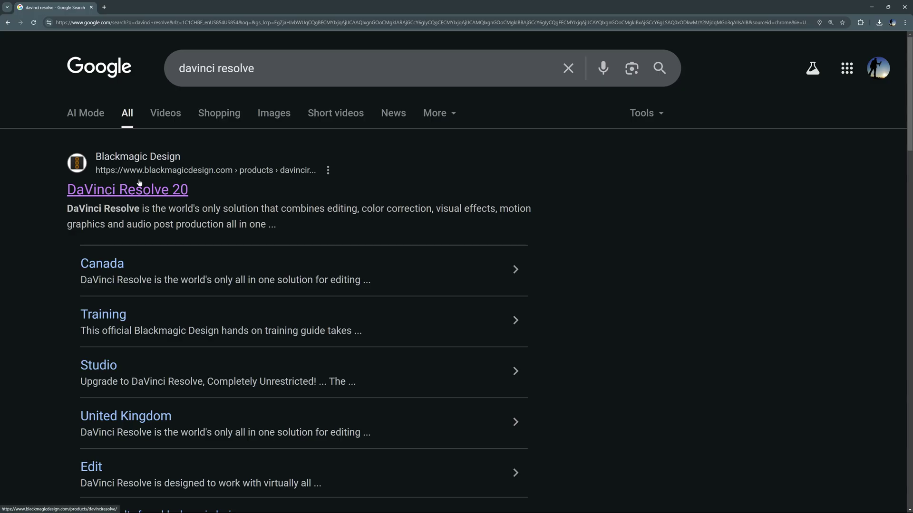
# Open the official Blackmagic Design DaVinci Resolve 20 page from the Google results for 'davinci resolve'
pyautogui.click(126, 192)
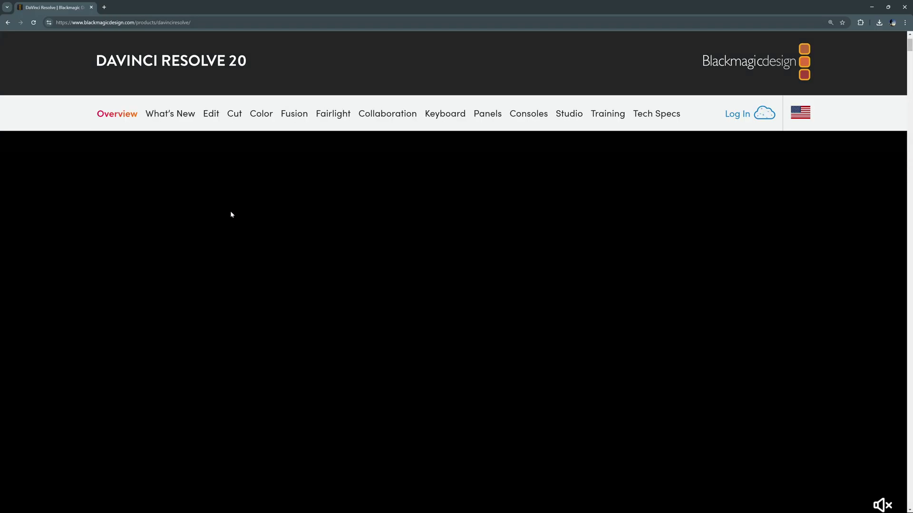
# Scroll down the DaVinci Resolve 20 page and bring up the Free Download Now options
pyautogui.scroll(-3, 238, 219)
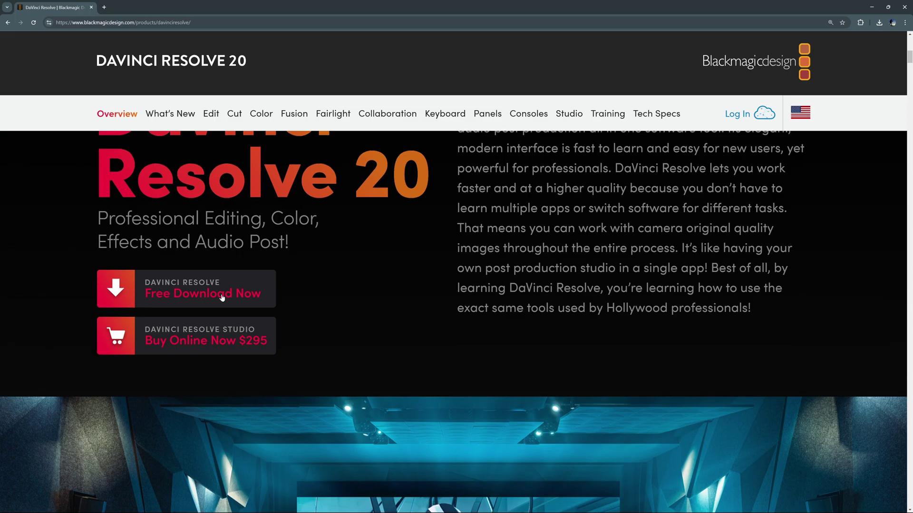
pyautogui.click(201, 293)
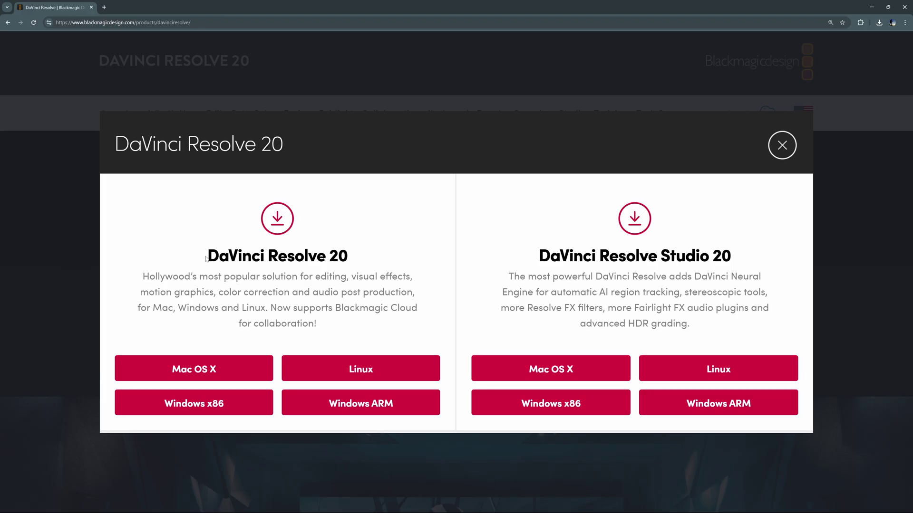
# Choose the Windows x86 free download, look over the registration form, and close it without registering
pyautogui.click(215, 405)
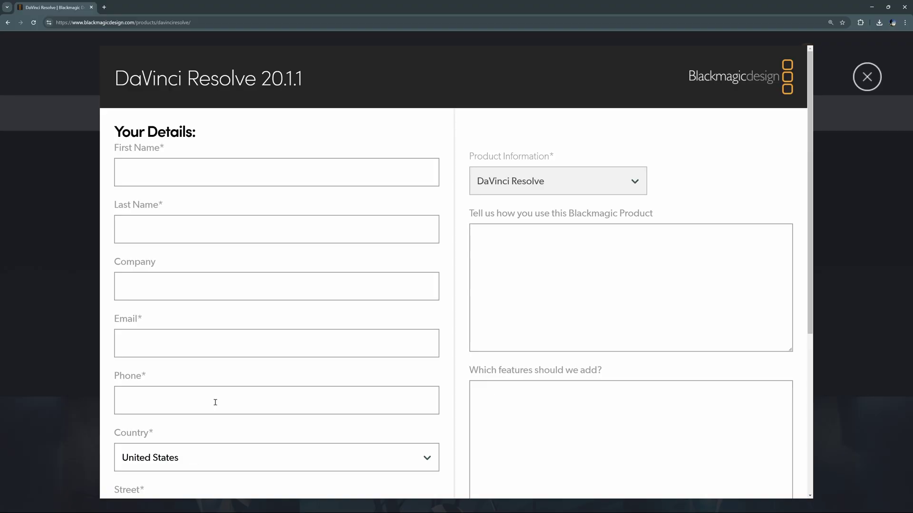
pyautogui.scroll(-5, 265, 189)
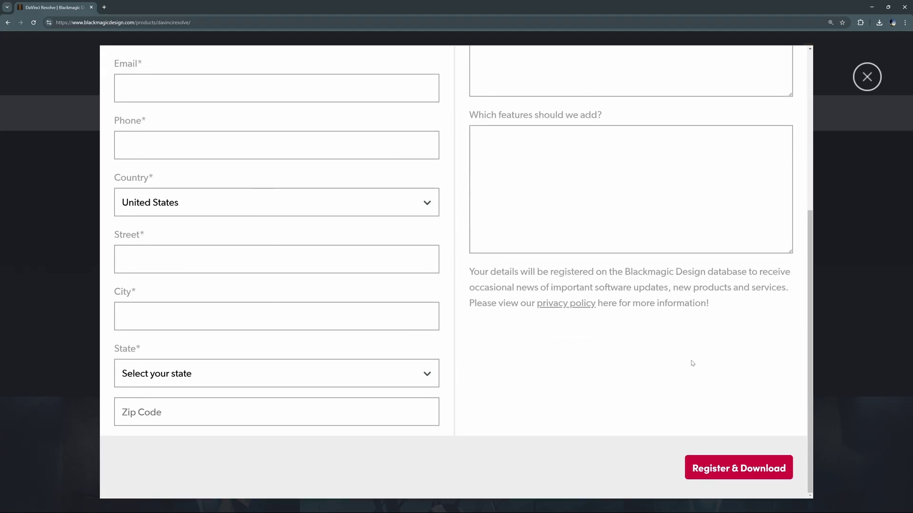
pyautogui.scroll(5, 718, 362)
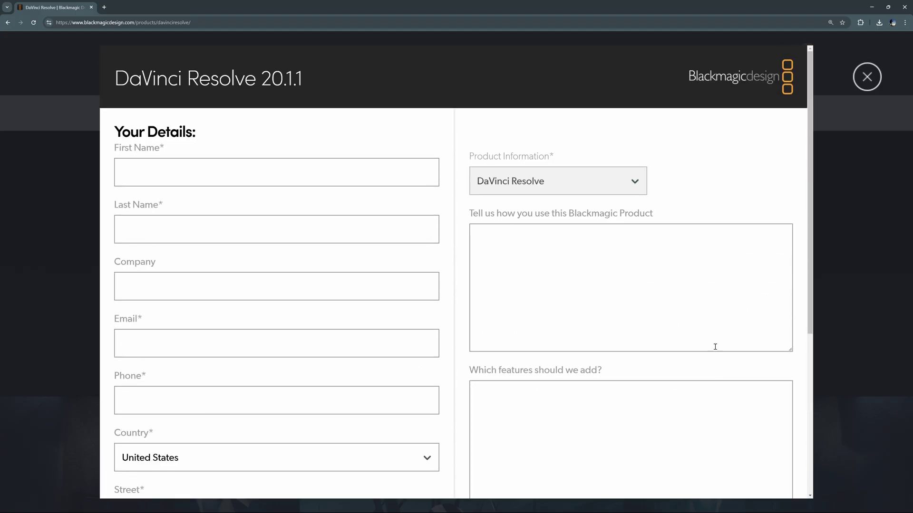
pyautogui.click(864, 84)
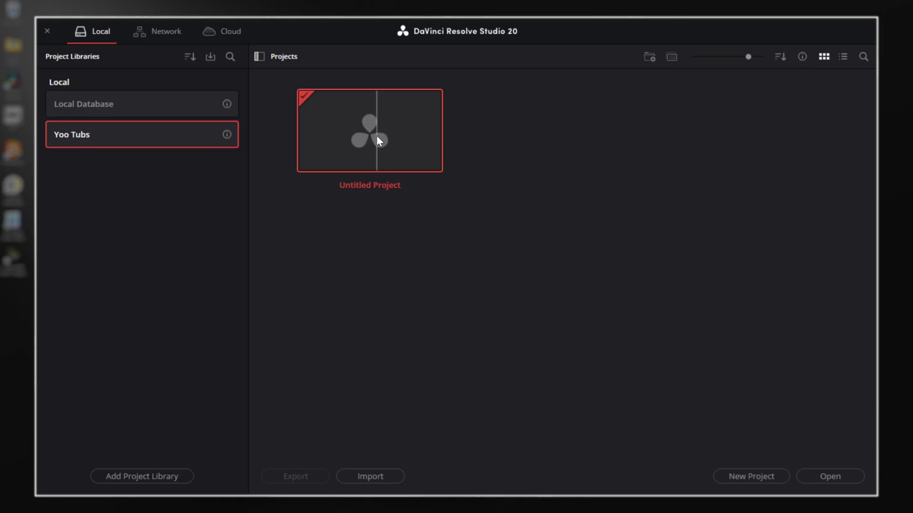
# Create and open a new project named VO_Project using Ctrl+N
pyautogui.hotkey('ctrl', 'n')
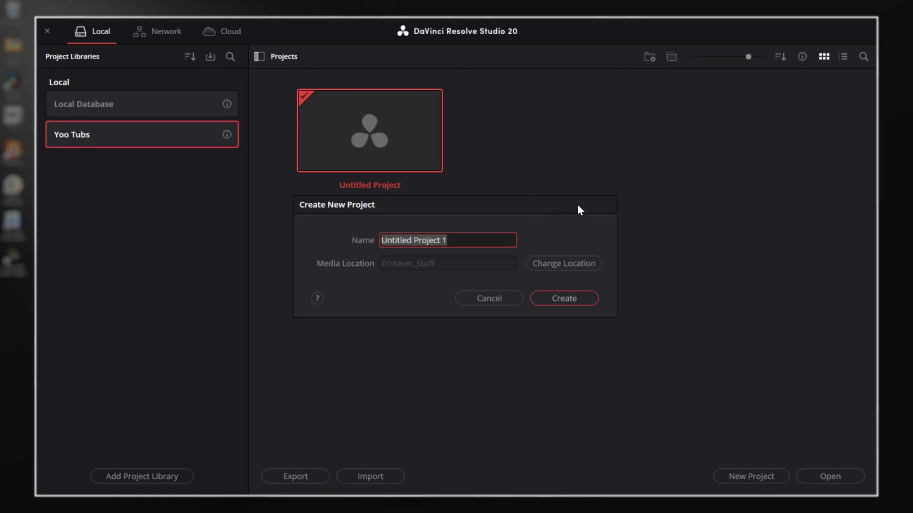
pyautogui.write('VO_Project')
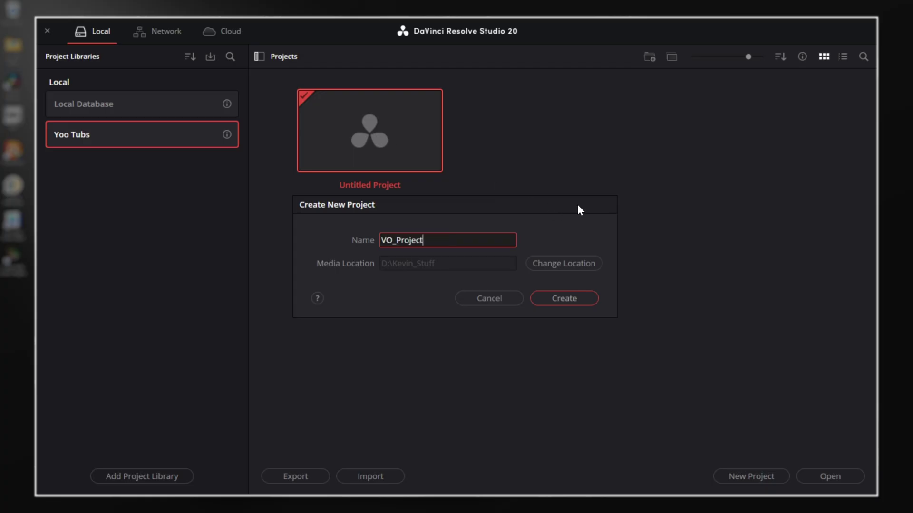
pyautogui.press('Return')
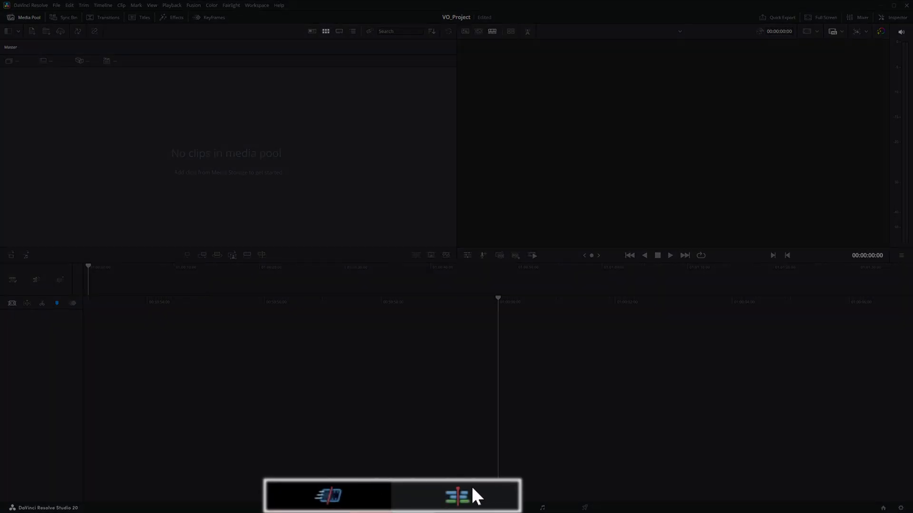
# On the Edit page, drag the hiking clip from File Explorer into the Media Pool, accepting the frame-rate change
pyautogui.click(469, 499)
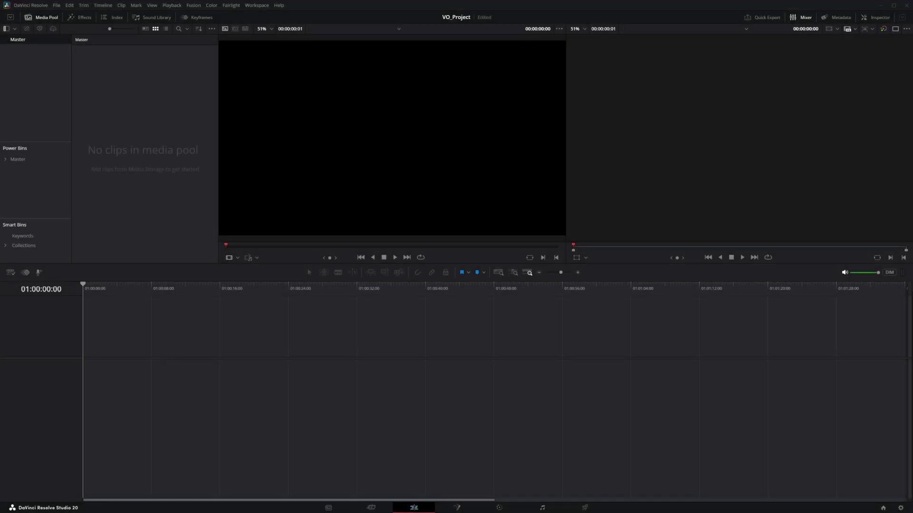
pyautogui.moveTo(912, 369); pyautogui.dragTo(513, 163)
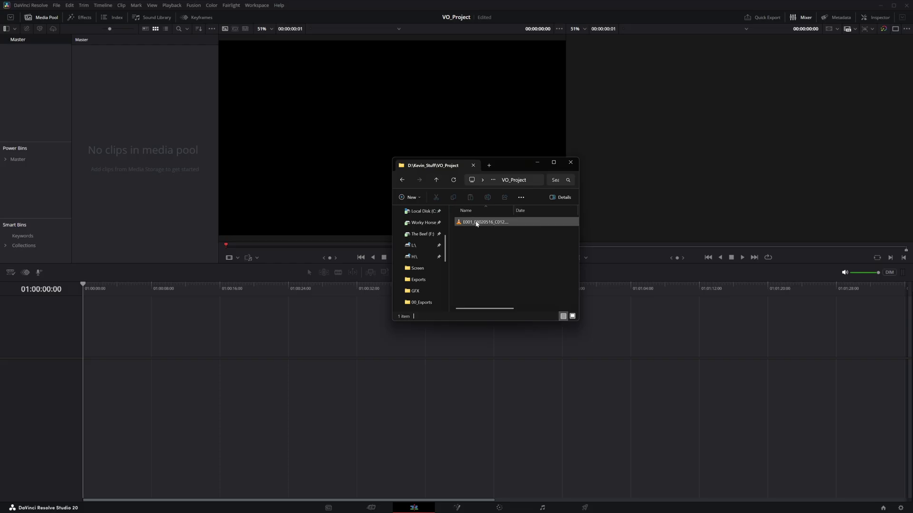
pyautogui.moveTo(477, 224); pyautogui.dragTo(130, 144)
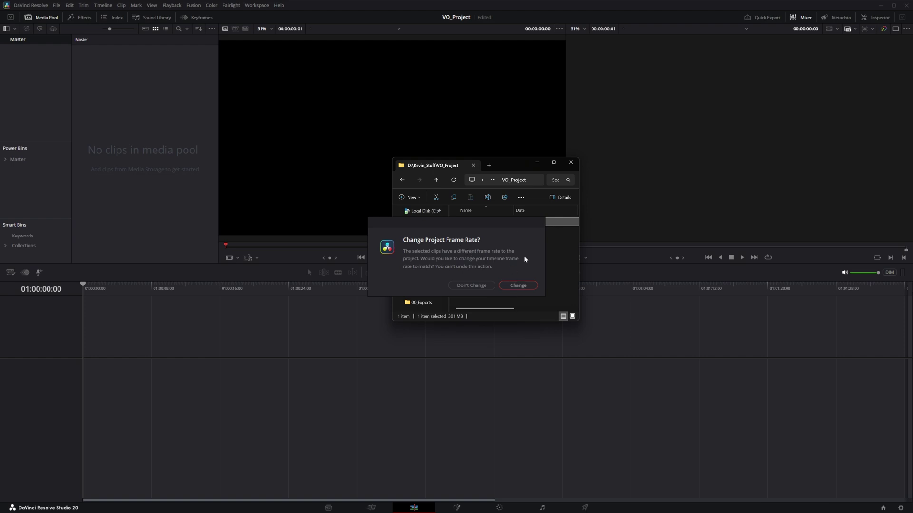
pyautogui.click(518, 286)
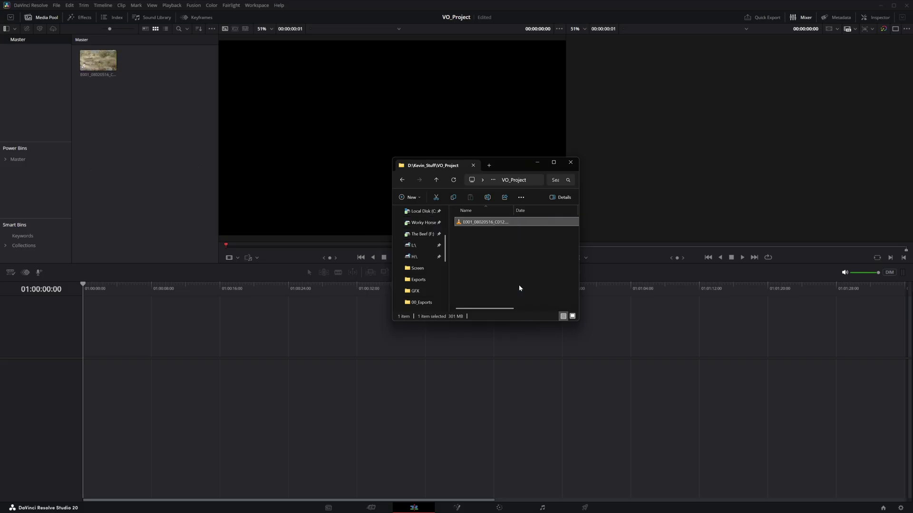
pyautogui.click(572, 163)
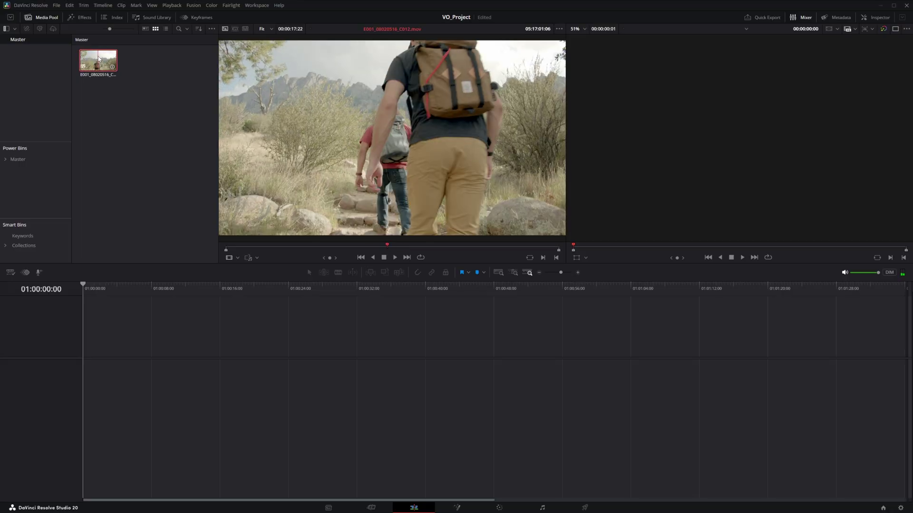
# Drag the hiking clip onto the empty timeline to create Timeline 1 and zoom in
pyautogui.moveTo(98, 60); pyautogui.dragTo(137, 368)
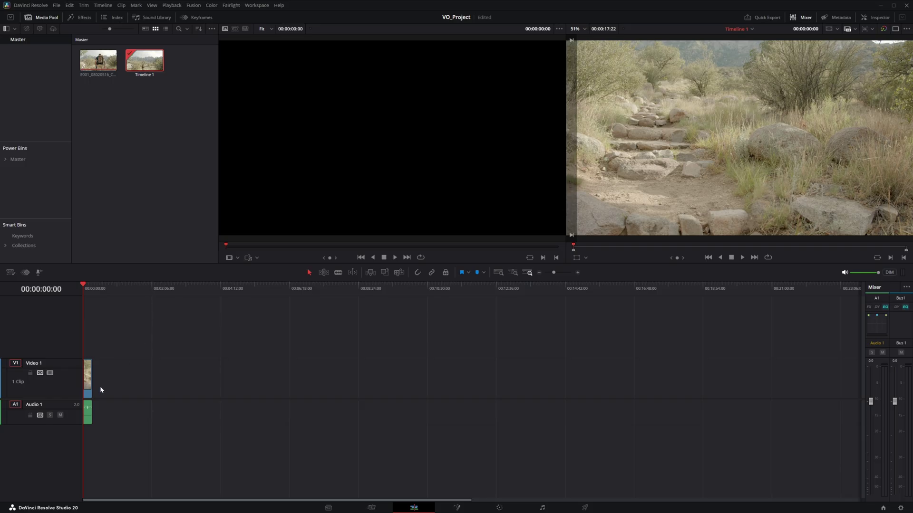
pyautogui.scroll(10, 97, 385)
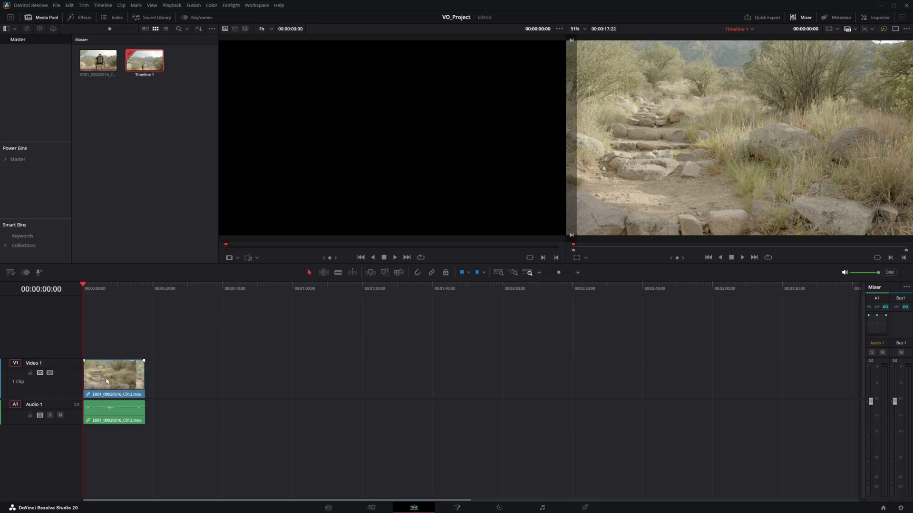
pyautogui.scroll(3, 109, 379)
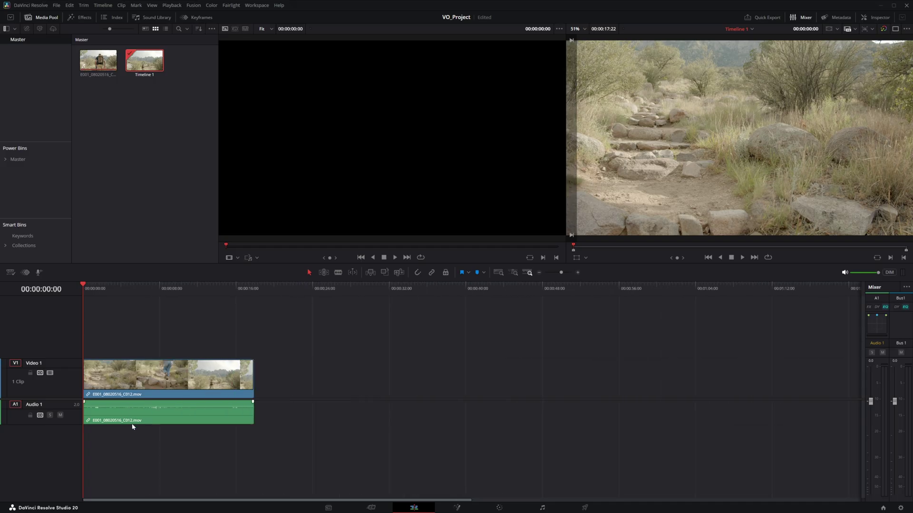
pyautogui.click(103, 4)
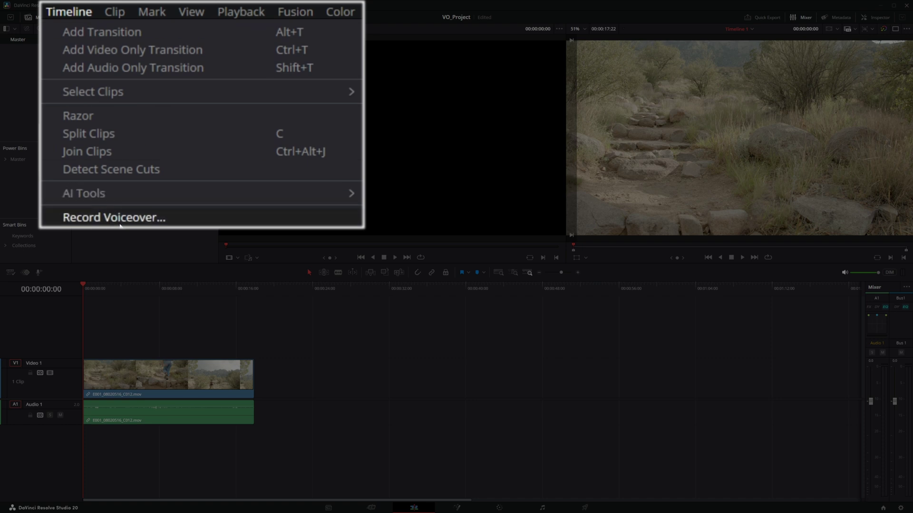
# Set up Record Voiceover with file name Voiceover, the USB microphone input, and Auto record track
pyautogui.click(120, 225)
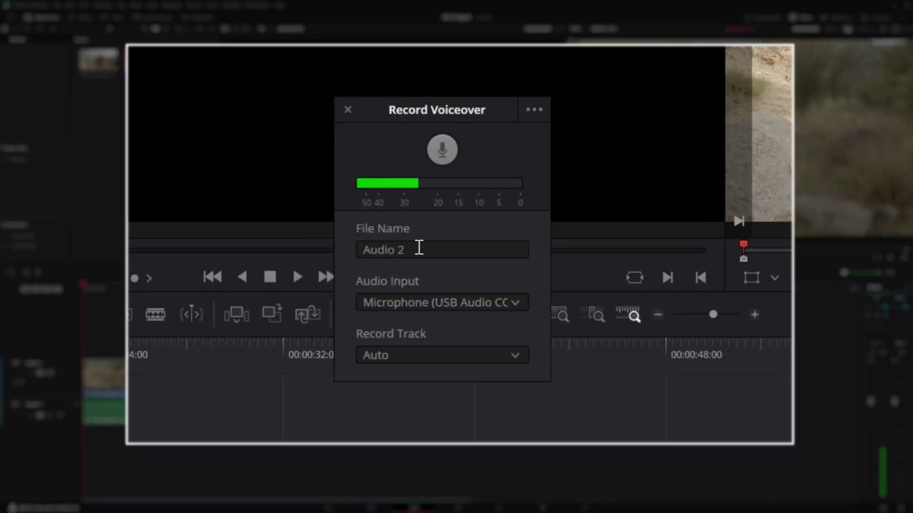
pyautogui.moveTo(418, 248); pyautogui.dragTo(347, 248)
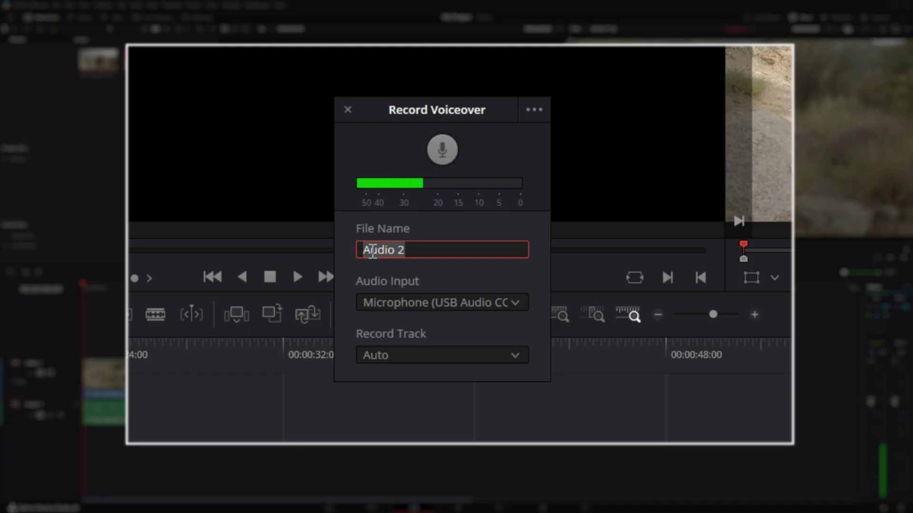
pyautogui.write('Voiceover')
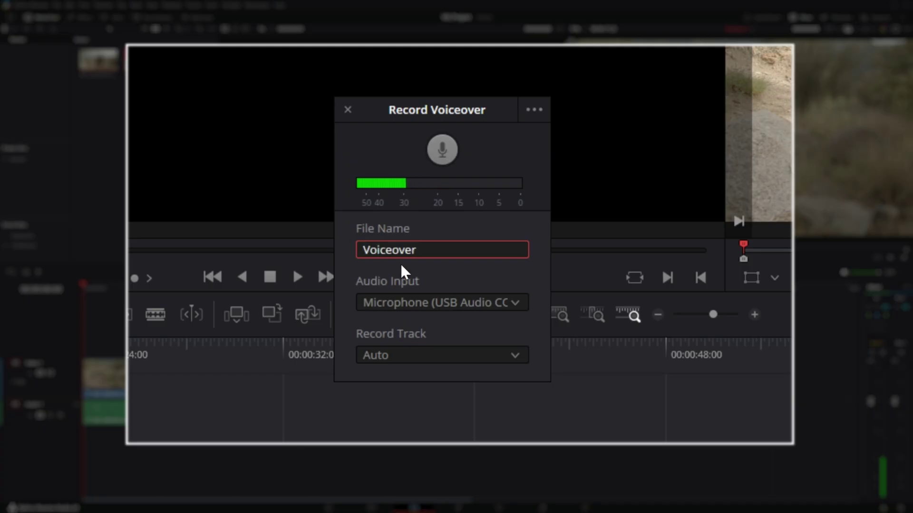
pyautogui.click(409, 300)
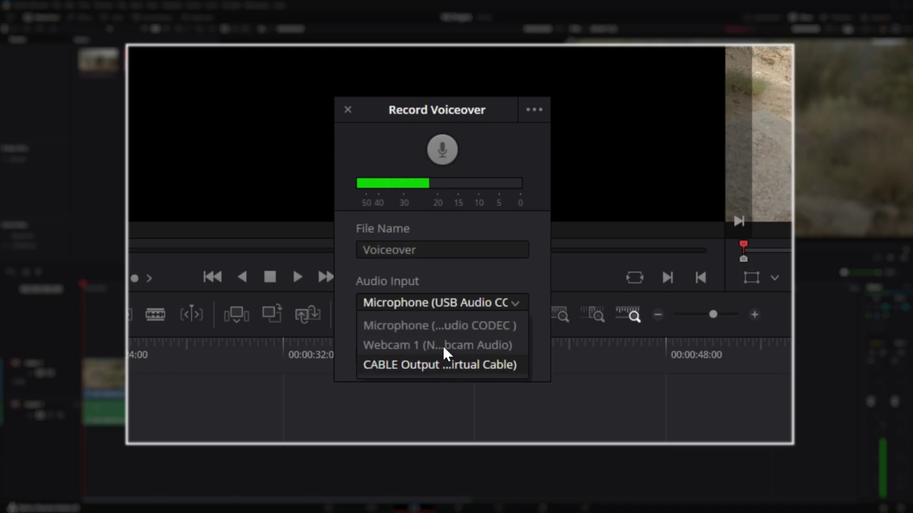
pyautogui.click(463, 278)
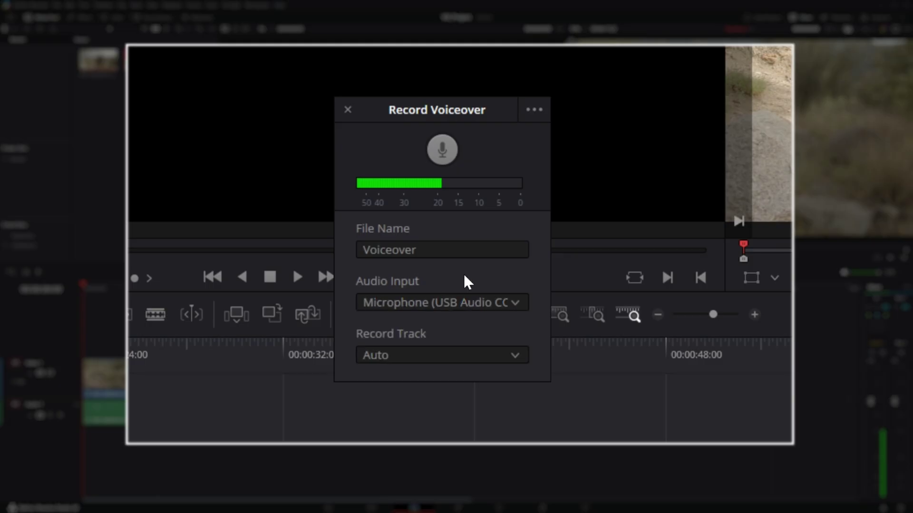
pyautogui.click(389, 356)
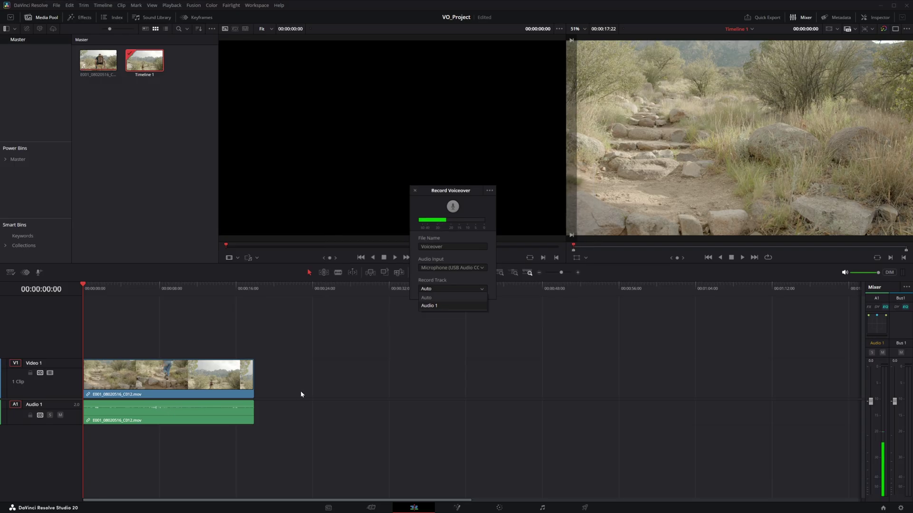
pyautogui.click(432, 298)
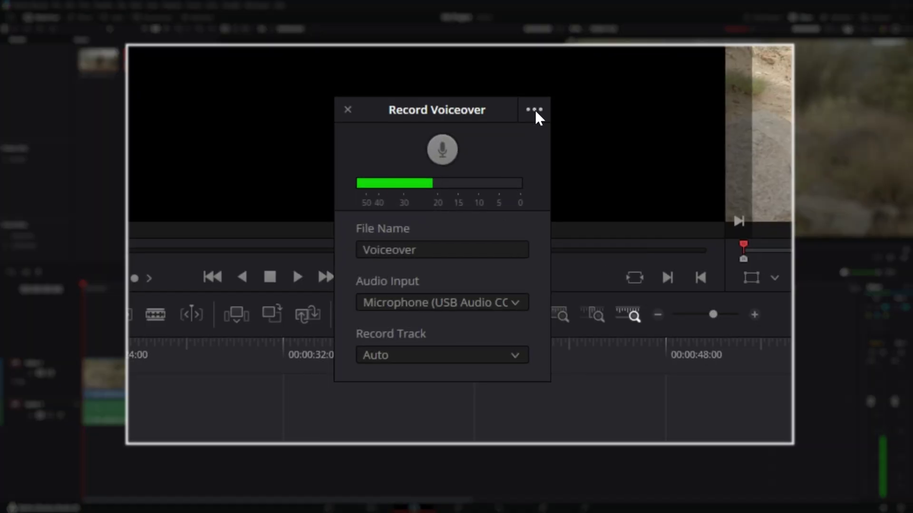
pyautogui.click(489, 190)
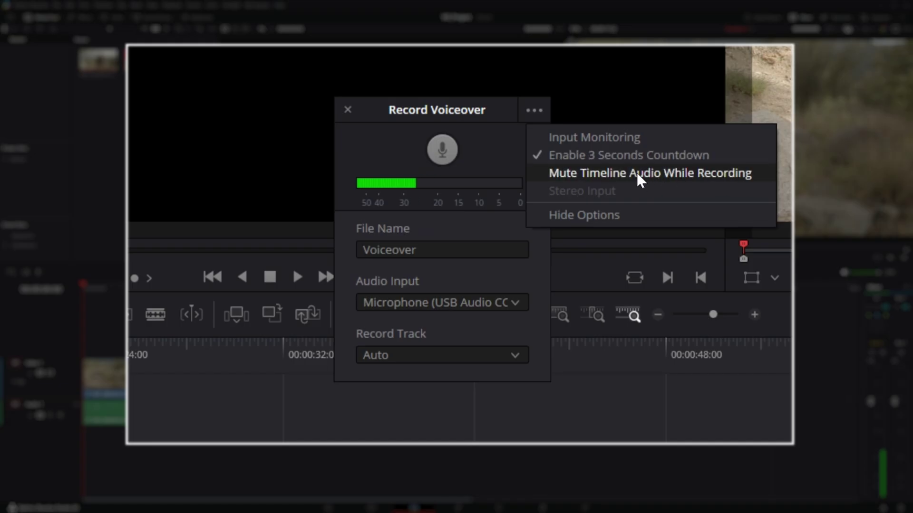
# Enable Mute Timeline Audio While Recording and start recording the voiceover
pyautogui.click(623, 173)
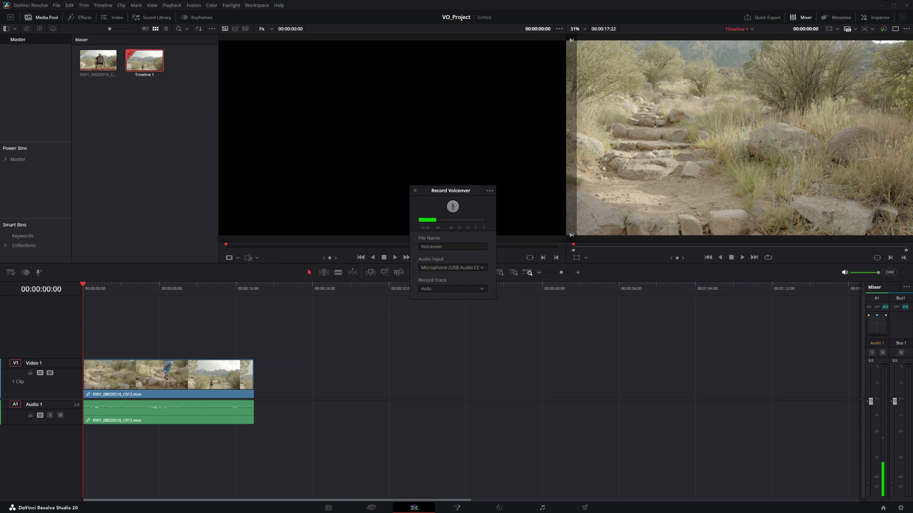
pyautogui.click(452, 207)
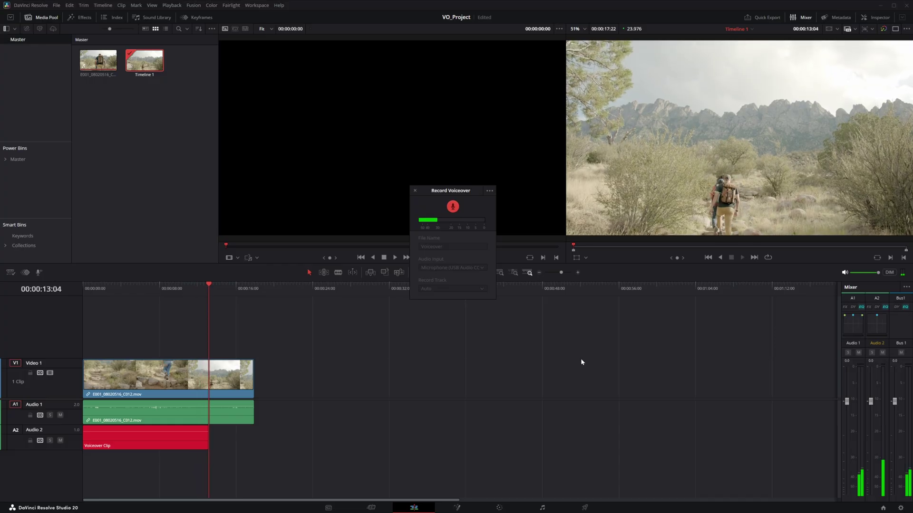
# Stop recording, leaving Voiceover_001 on Audio 2, and close the Record Voiceover panel
pyautogui.click(453, 207)
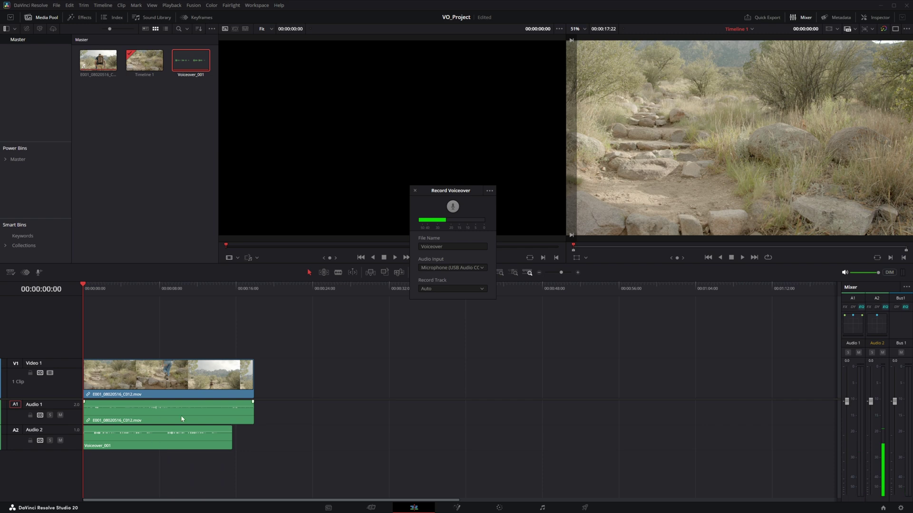
pyautogui.click(415, 192)
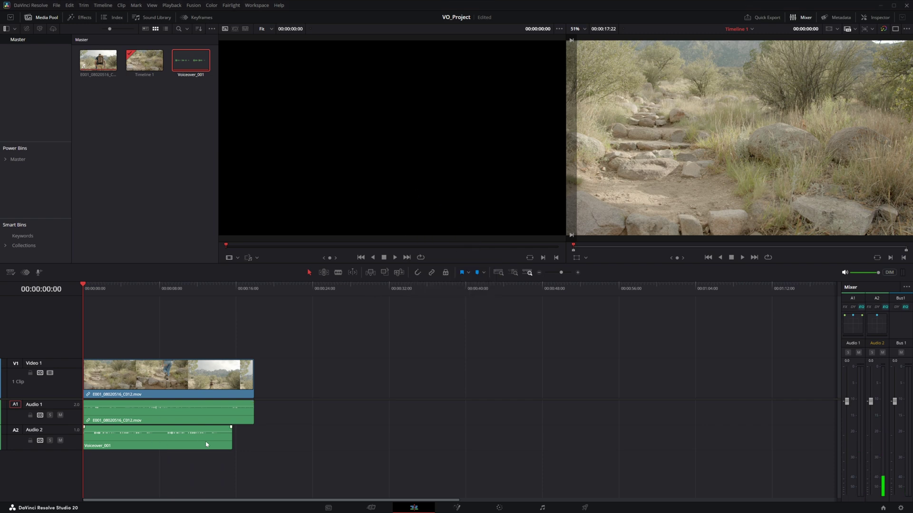
# Trim Voiceover_001 to start near 8 s and end near 00:00:14:14, then raise its volume
pyautogui.scroll(5, 128, 458)
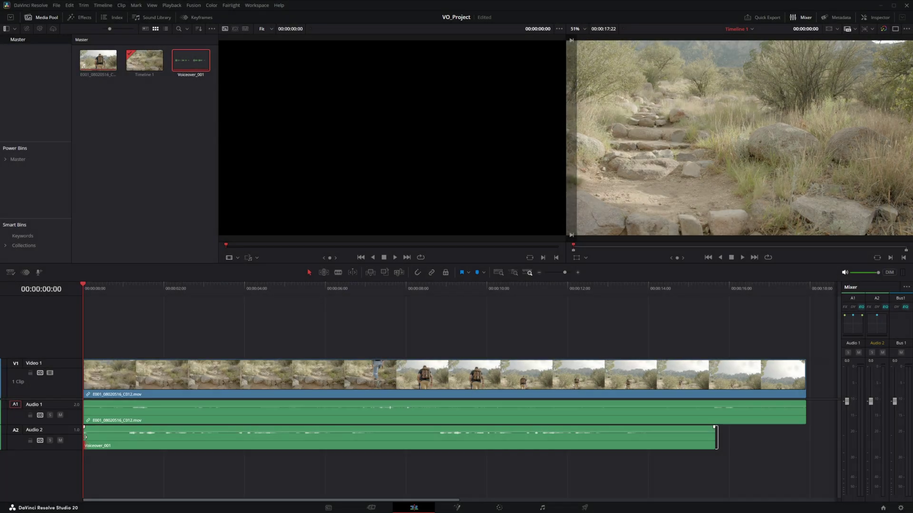
pyautogui.moveTo(84, 437); pyautogui.dragTo(435, 429)
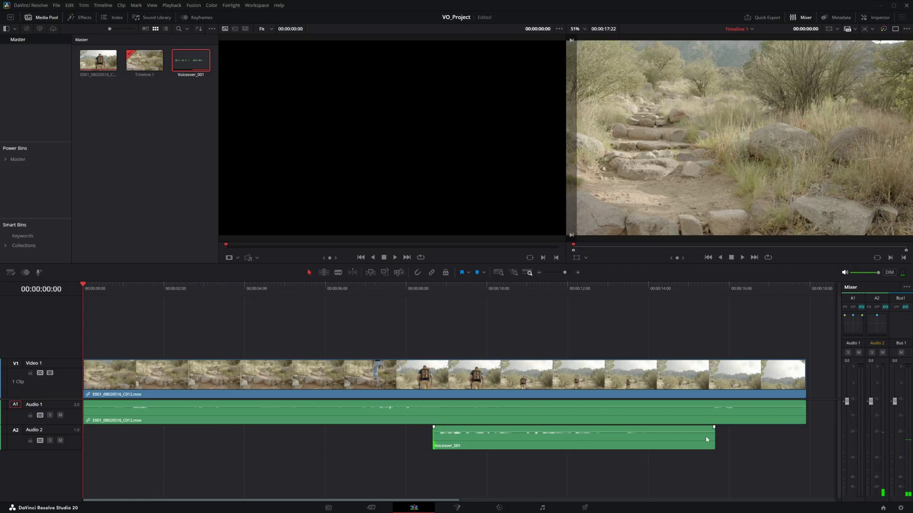
pyautogui.click(584, 289)
pyautogui.press('space')
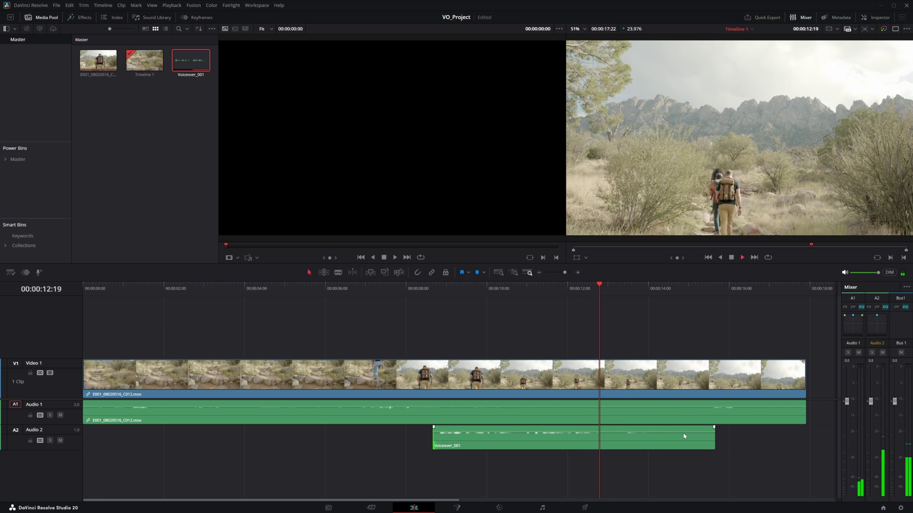
pyautogui.press('space')
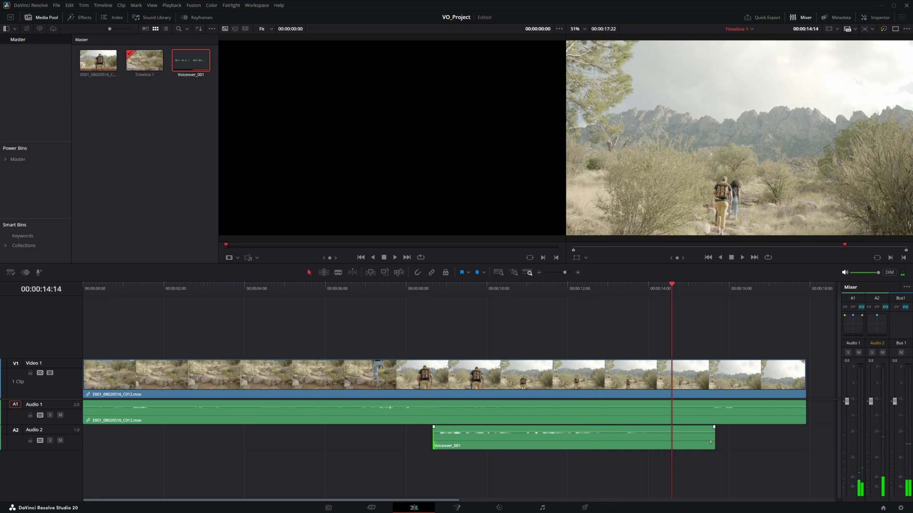
pyautogui.moveTo(711, 442); pyautogui.dragTo(663, 440)
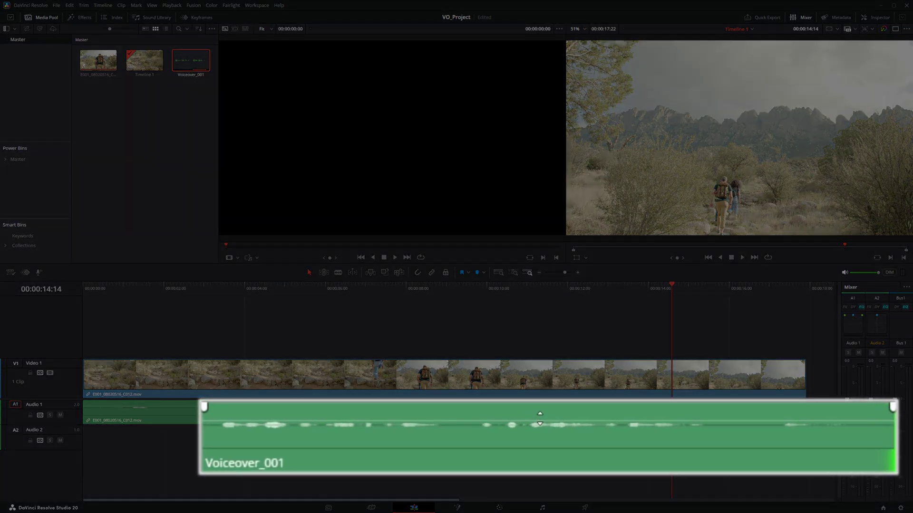
pyautogui.moveTo(509, 422); pyautogui.dragTo(511, 414)
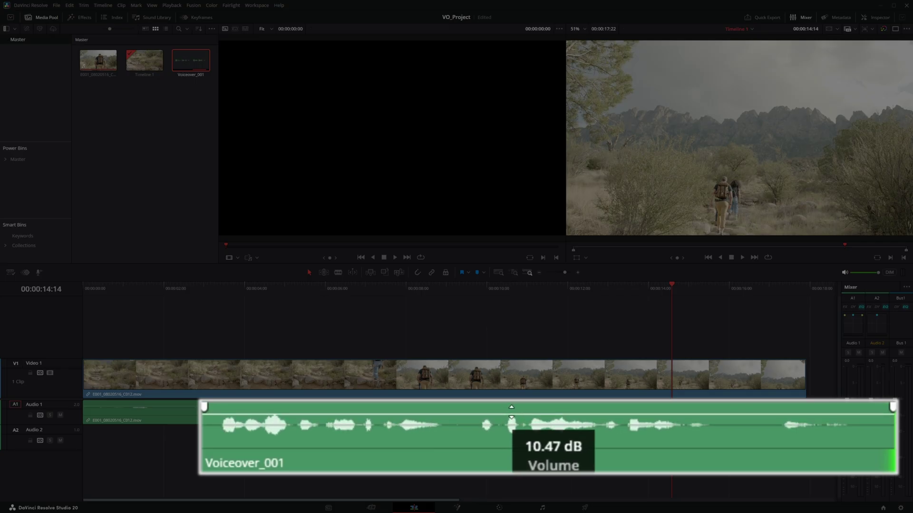
# Play the louder Voiceover_001 against the hiking footage from about 8 seconds, then return to the voiceover start
pyautogui.click(433, 288)
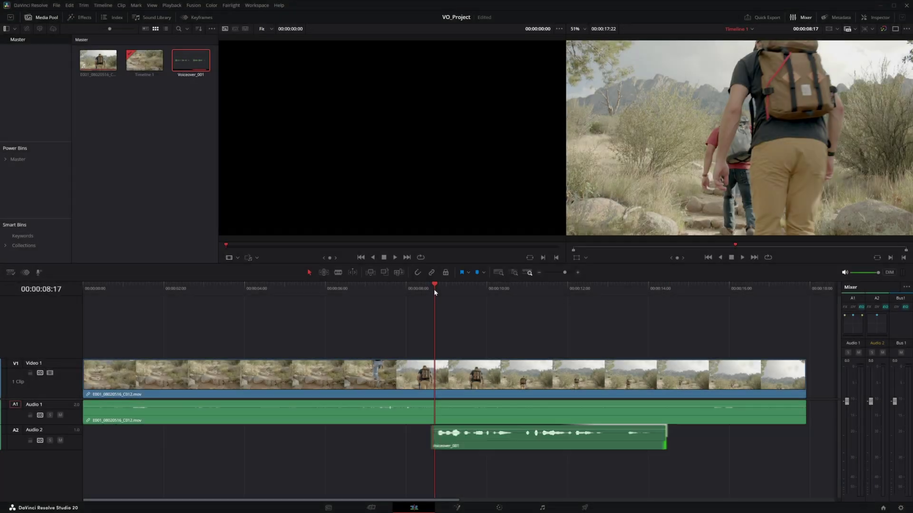
pyautogui.press('space')
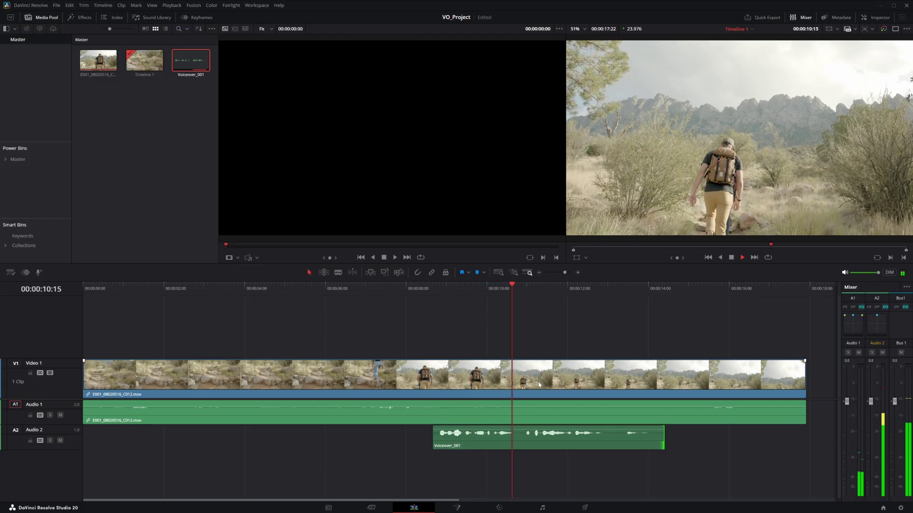
pyautogui.press('space')
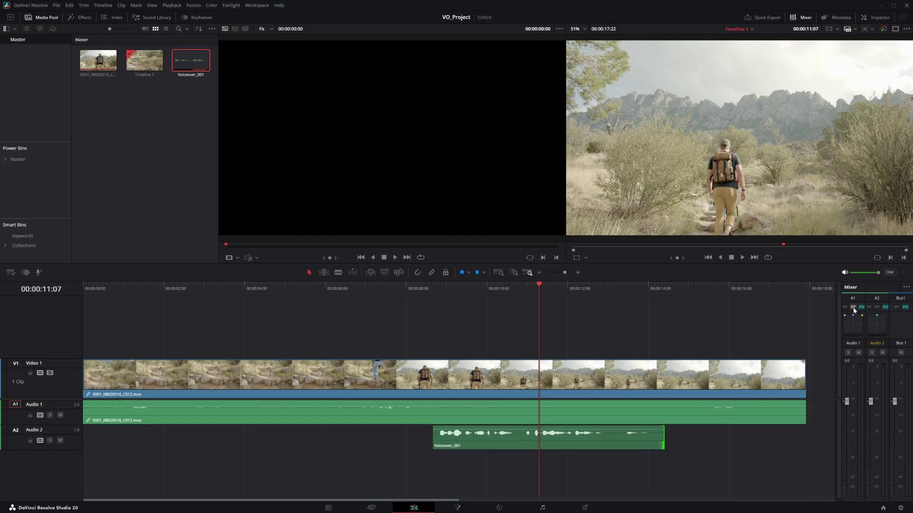
pyautogui.moveTo(539, 285); pyautogui.dragTo(432, 300)
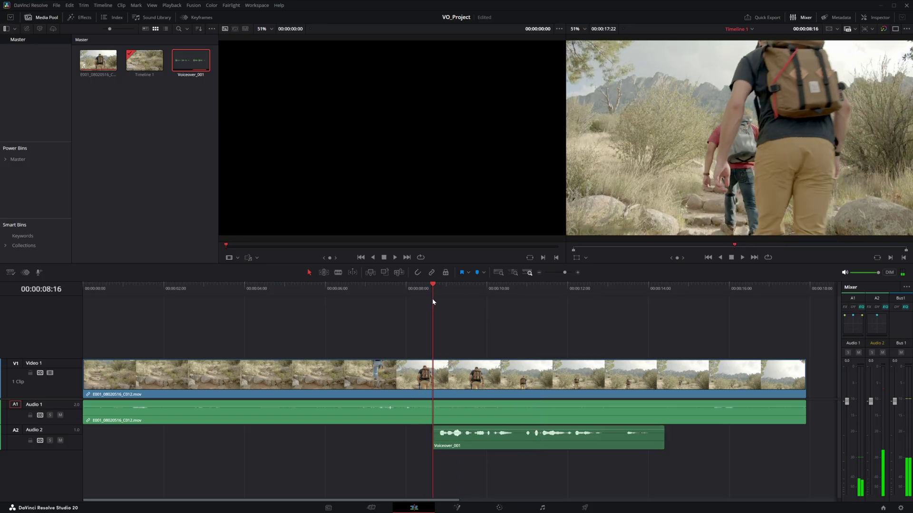
# Turn on Audio 2's Dynamics compressor with Threshold -25.1 dB and Ratio 3.0:1
pyautogui.click(878, 308)
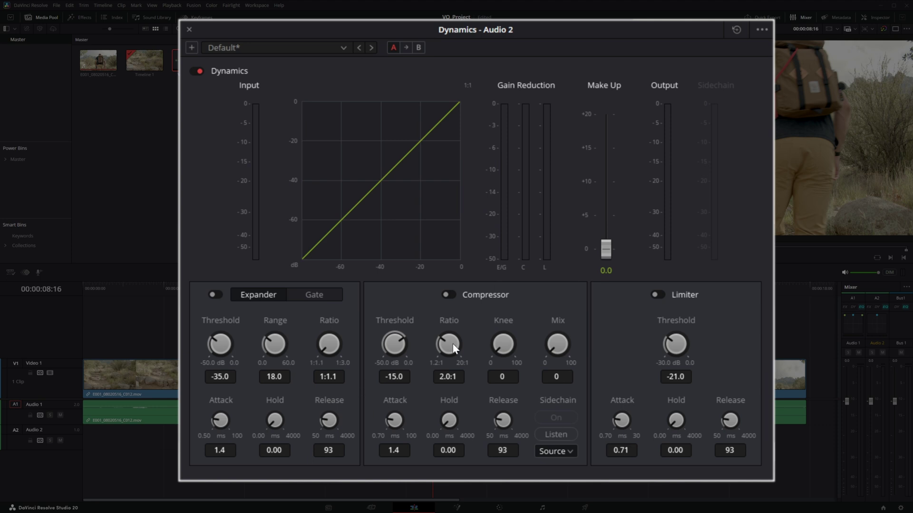
pyautogui.click(447, 295)
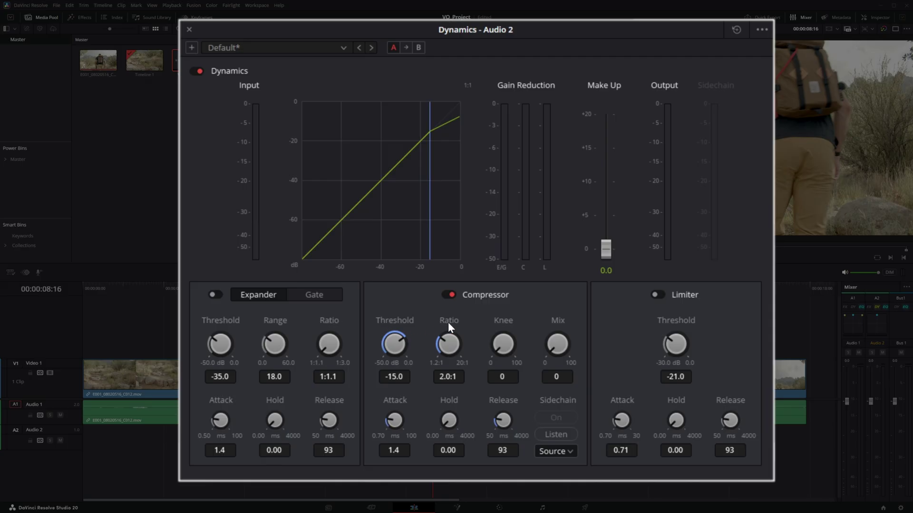
pyautogui.moveTo(390, 341); pyautogui.dragTo(350, 342)
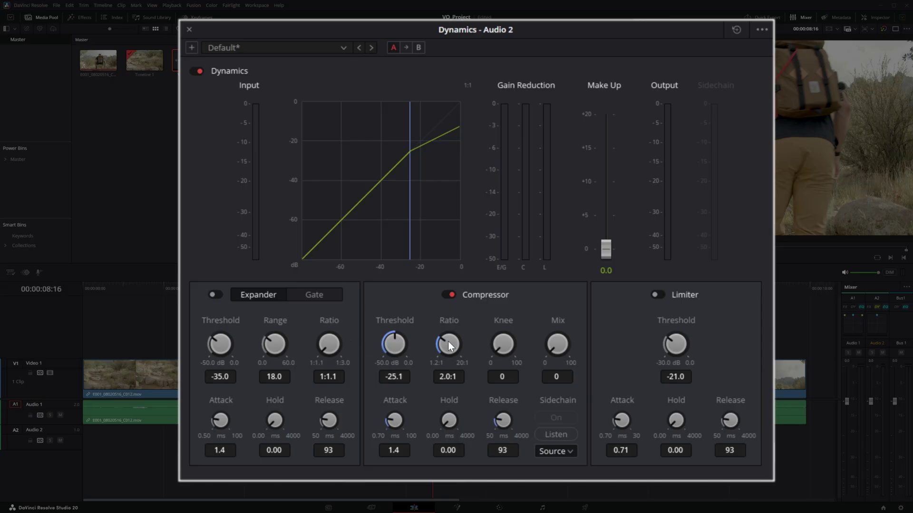
pyautogui.moveTo(448, 342); pyautogui.dragTo(475, 335)
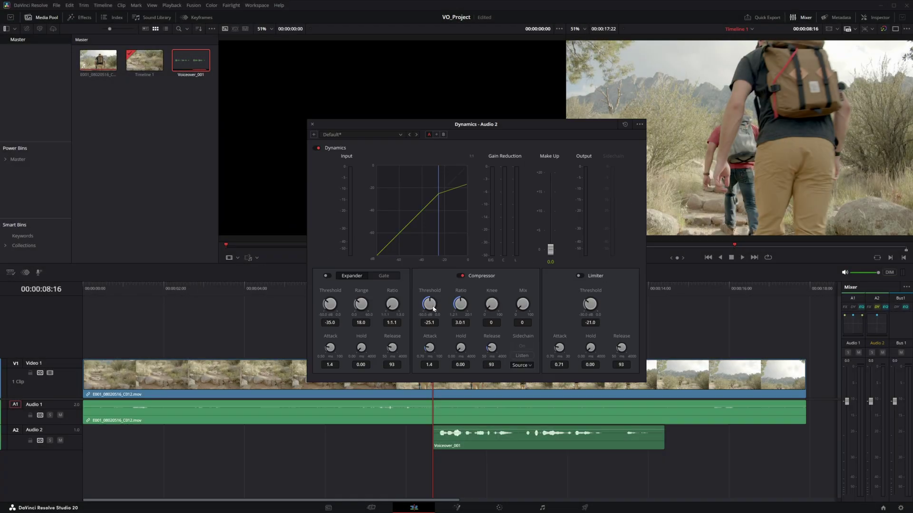
# While previewing, raise the compressor threshold to -24.0 dB and set make-up gain to 6.0 dB
pyautogui.press('space')
pyautogui.moveTo(432, 310); pyautogui.dragTo(435, 301)
pyautogui.press('space')
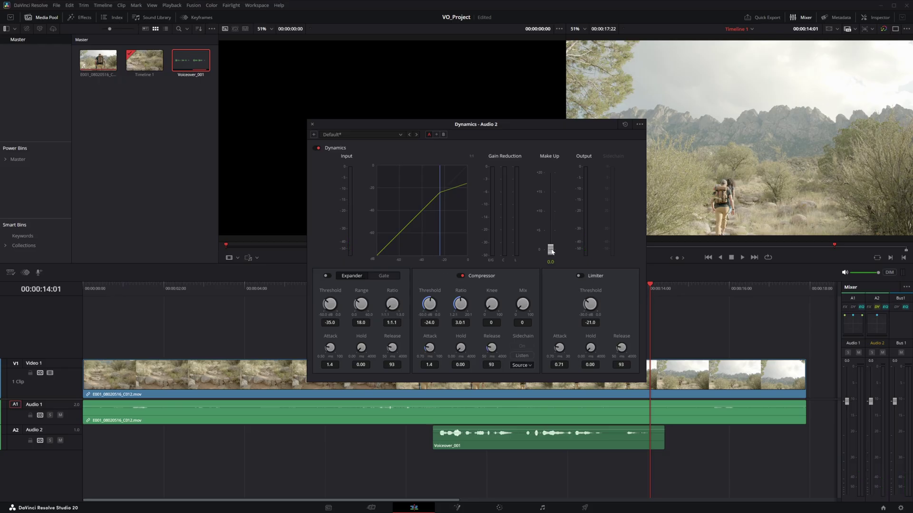
pyautogui.moveTo(552, 252); pyautogui.dragTo(551, 227)
pyautogui.moveTo(551, 229); pyautogui.dragTo(551, 228)
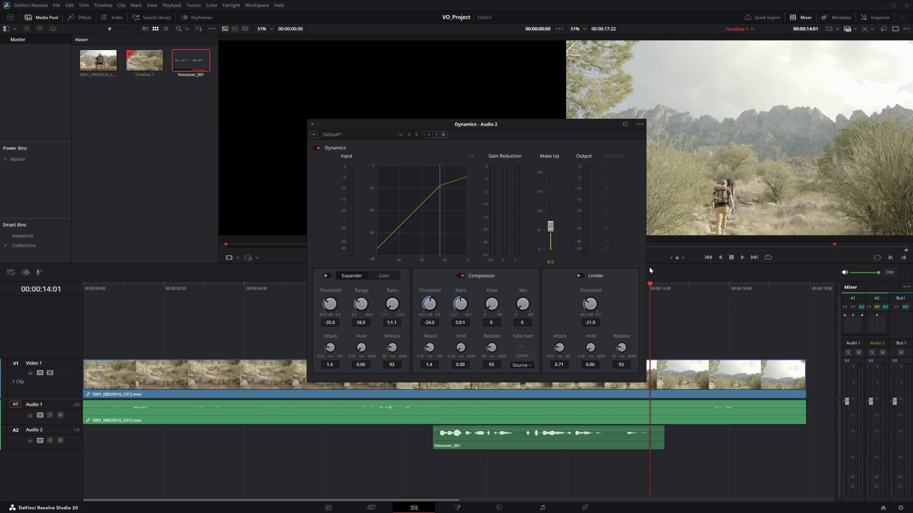
# Replay the compressed voiceover from its start, close Dynamics, and bring up Audio 2's Equalizer
pyautogui.press('Up')
pyautogui.press('space')
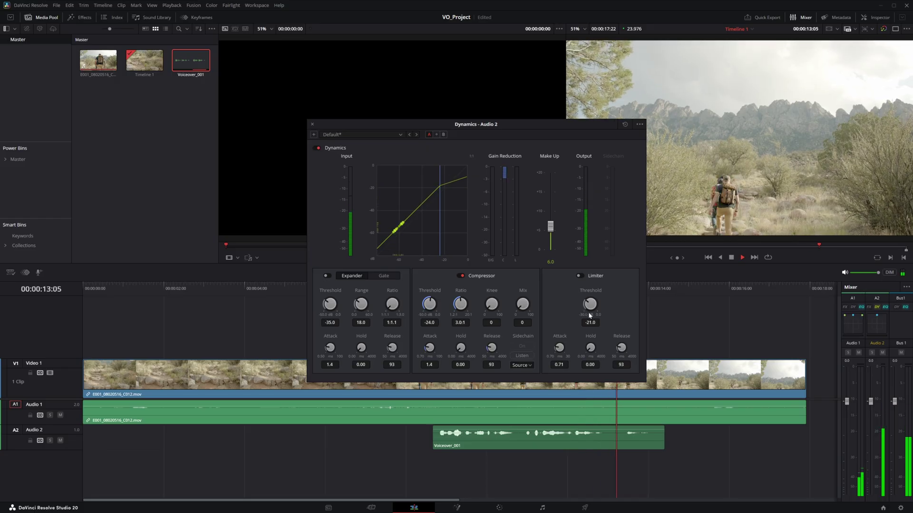
pyautogui.press('space')
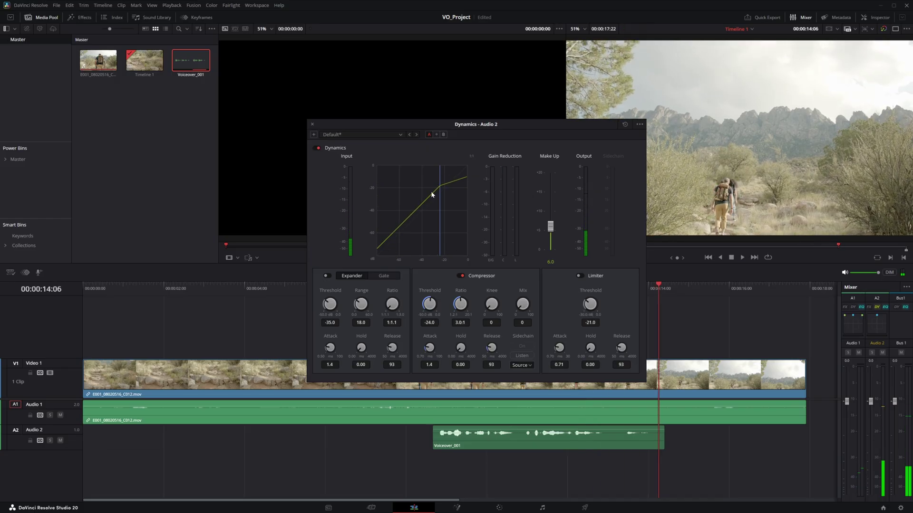
pyautogui.click(312, 125)
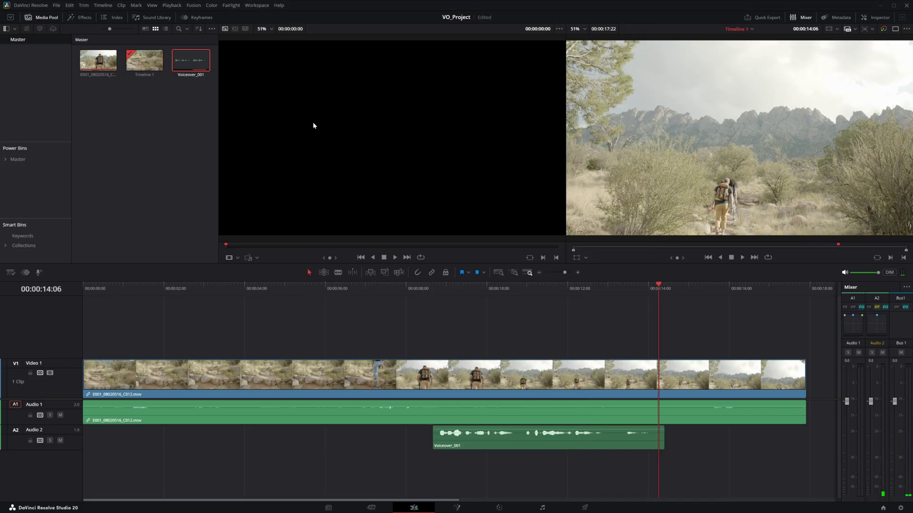
pyautogui.click(885, 308)
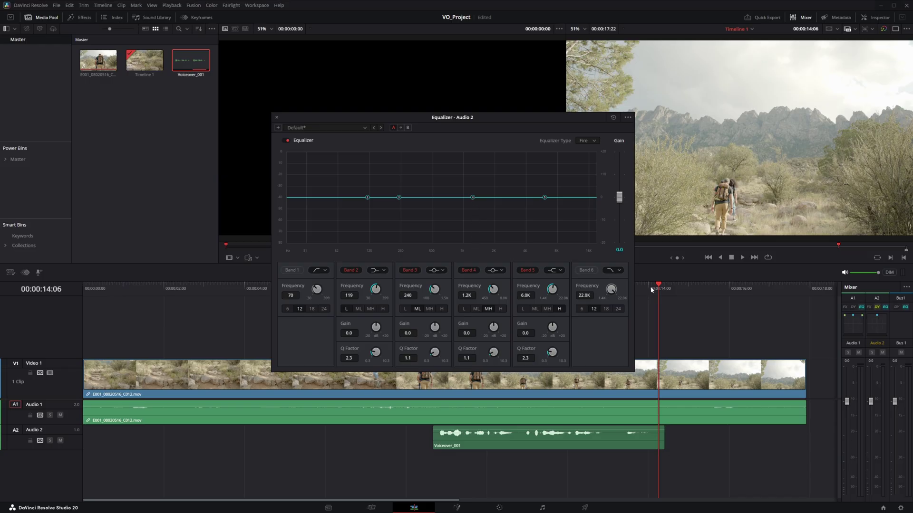
# While playing the voiceover, cut EQ Band 4 around 1.6K and Band 3 around 255 Hz
pyautogui.moveTo(651, 289); pyautogui.dragTo(428, 288)
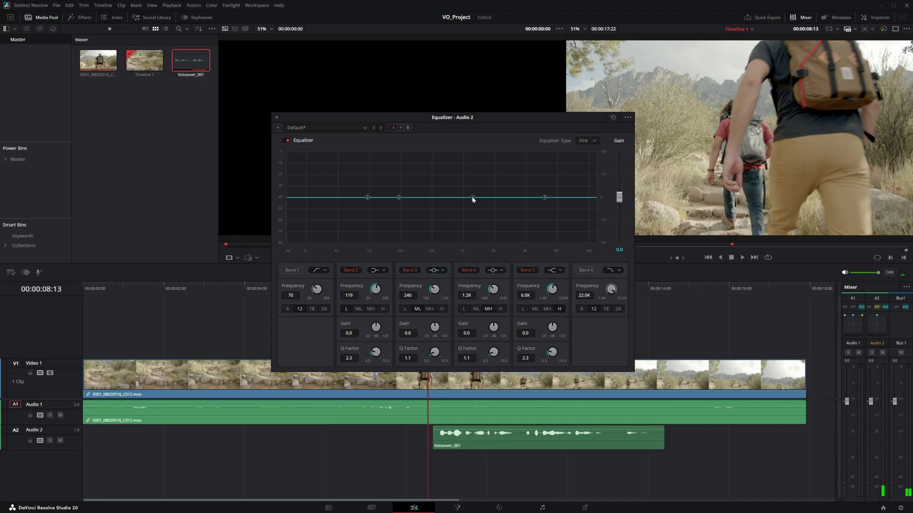
pyautogui.press('space')
pyautogui.moveTo(475, 199)
pyautogui.mouseDown()
pyautogui.moveTo(485, 217)
pyautogui.moveTo(496, 208)
pyautogui.moveTo(487, 210)
pyautogui.mouseUp()
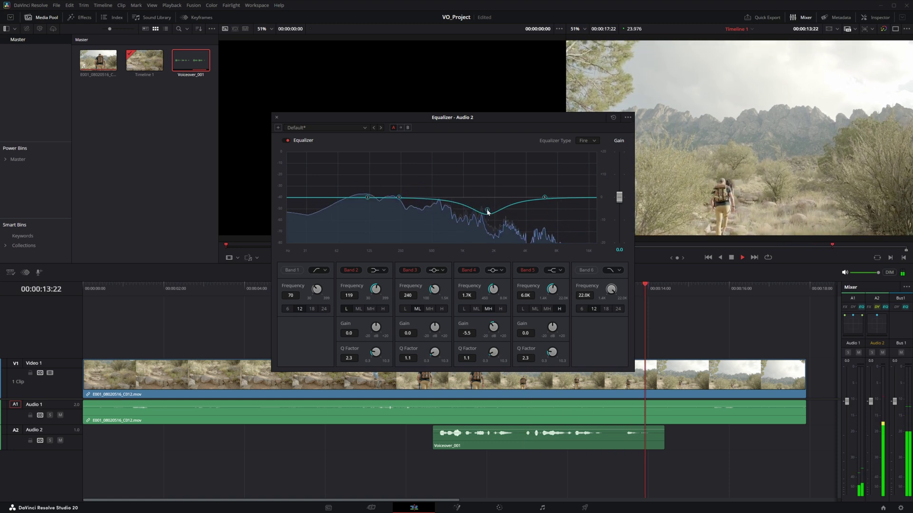
pyautogui.press('space')
pyautogui.moveTo(658, 287); pyautogui.dragTo(438, 301)
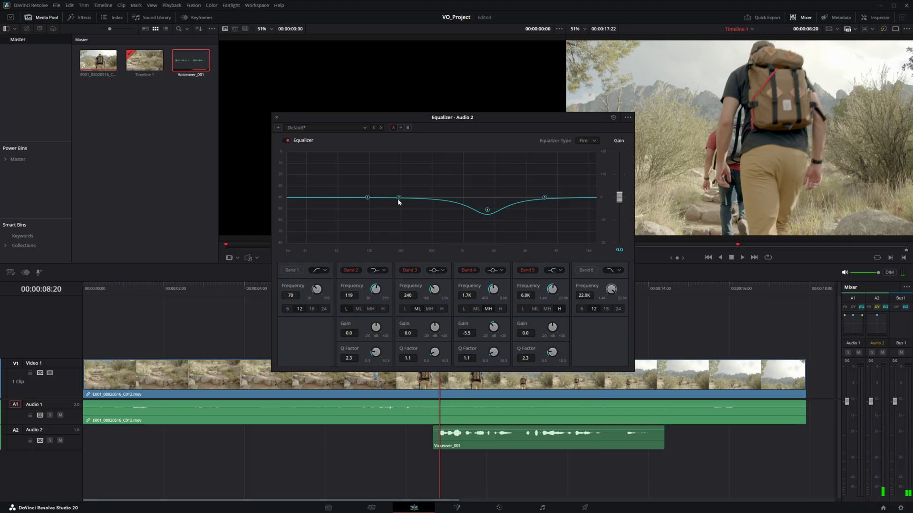
pyautogui.press('space')
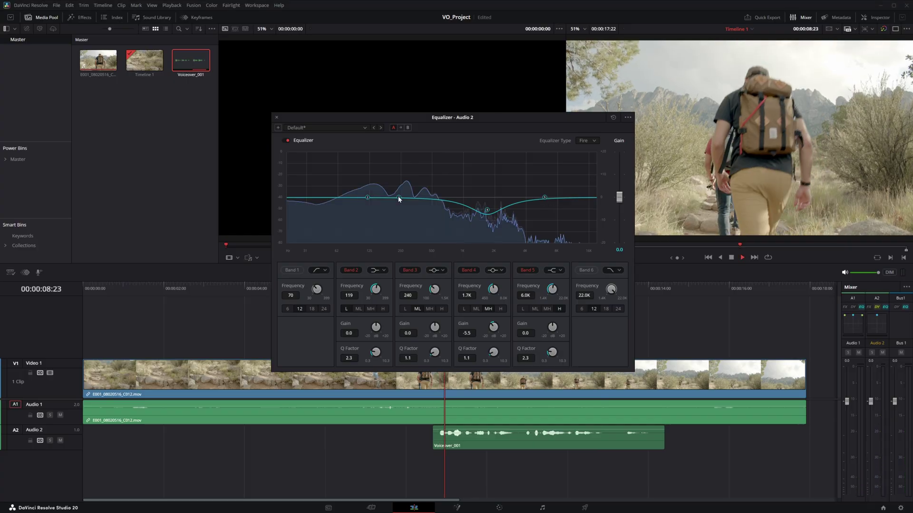
pyautogui.moveTo(400, 199); pyautogui.dragTo(401, 207)
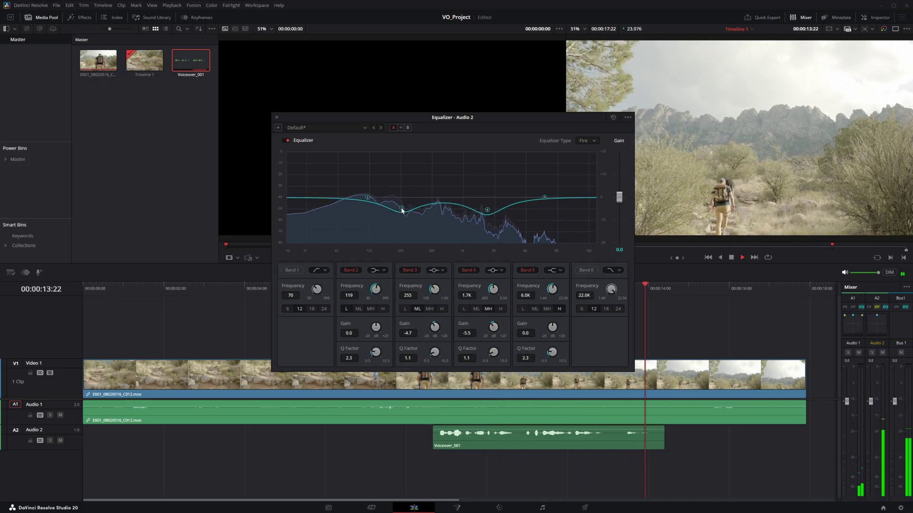
pyautogui.press('space')
# Boost Band 2 slightly near 112 Hz, shift the Band 3 dip higher, and close the equalizer
pyautogui.moveTo(653, 285); pyautogui.dragTo(439, 283)
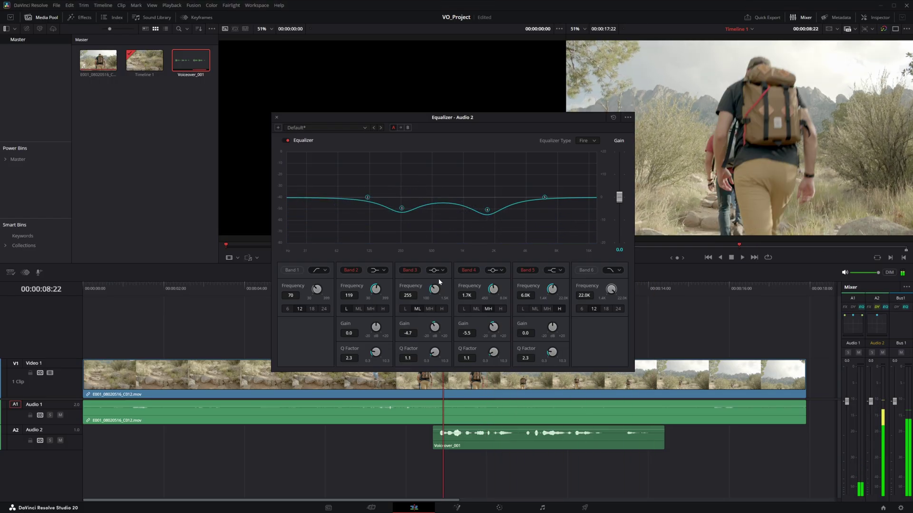
pyautogui.moveTo(365, 200); pyautogui.dragTo(365, 195)
pyautogui.press('space')
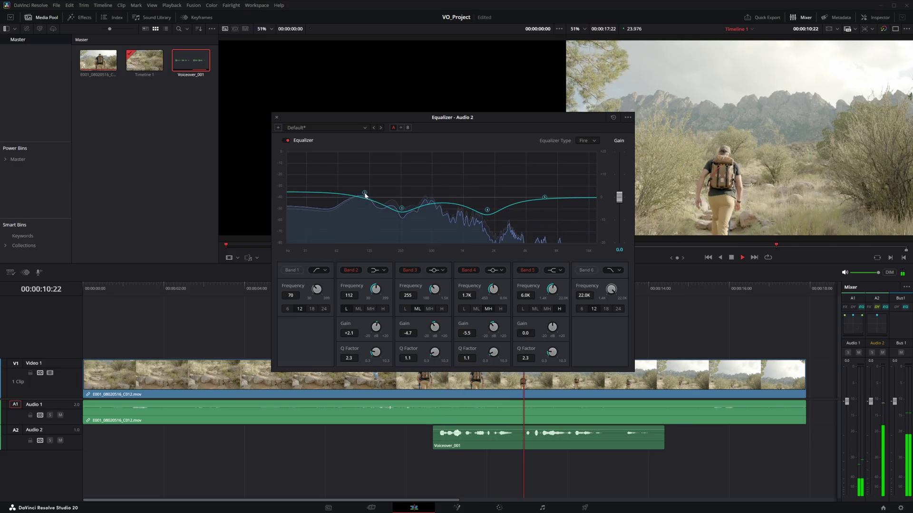
pyautogui.press('space')
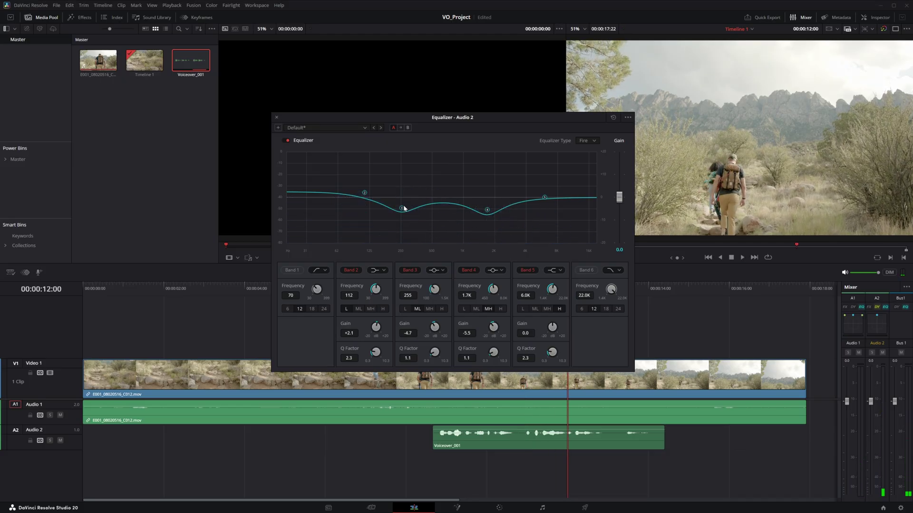
pyautogui.moveTo(402, 209); pyautogui.dragTo(409, 206)
pyautogui.click(277, 117)
# Trim the hiking clip's head and linked audio to the voiceover start, both ending near 14 seconds
pyautogui.click(446, 285)
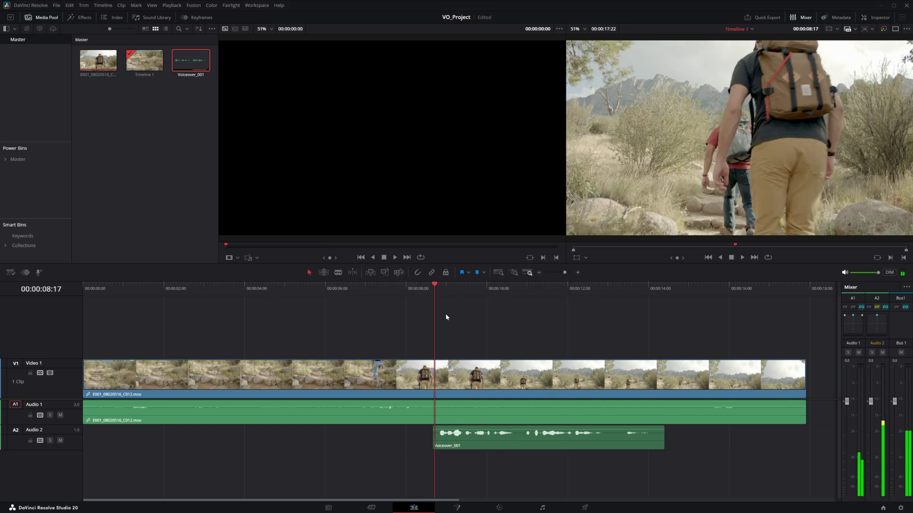
pyautogui.press('space')
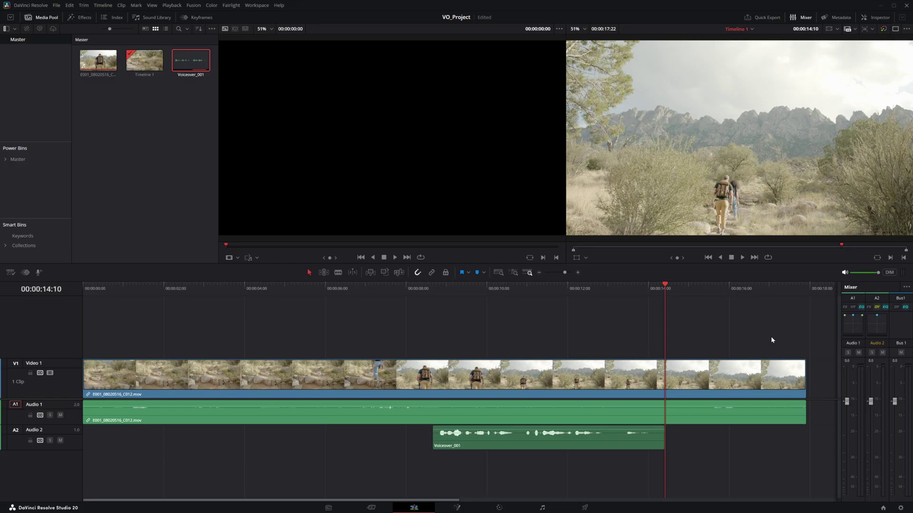
pyautogui.moveTo(780, 339); pyautogui.dragTo(662, 383)
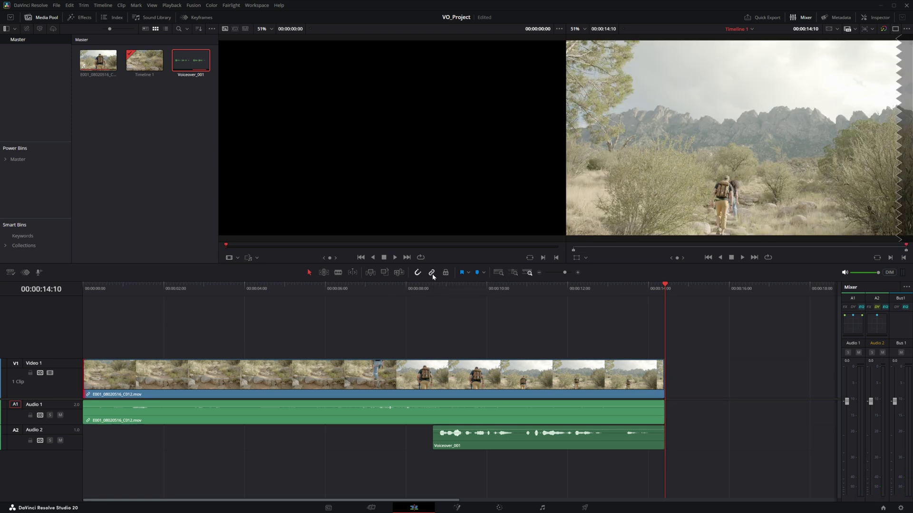
pyautogui.click(85, 378)
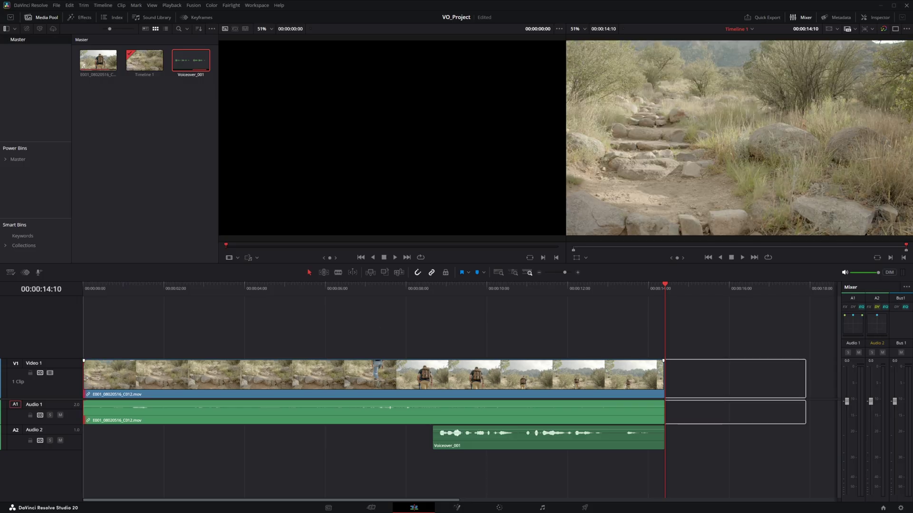
pyautogui.click(155, 380)
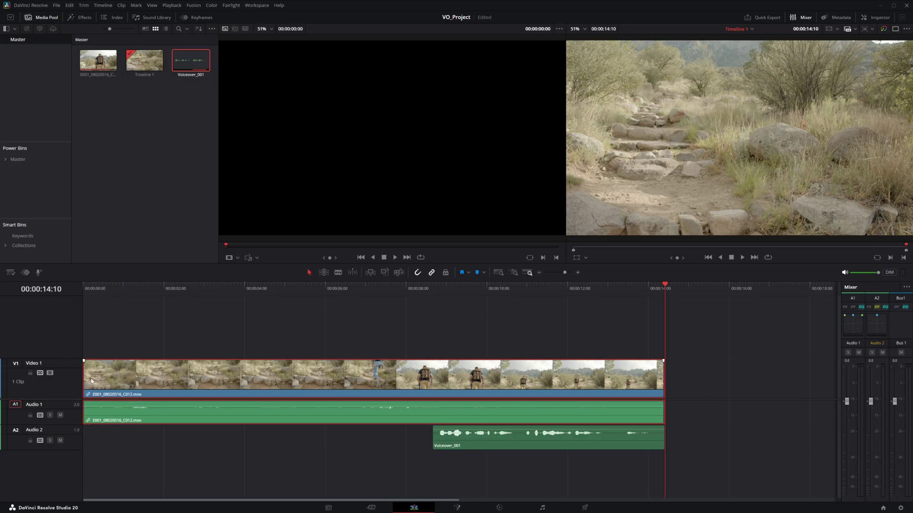
pyautogui.moveTo(85, 377); pyautogui.dragTo(433, 388)
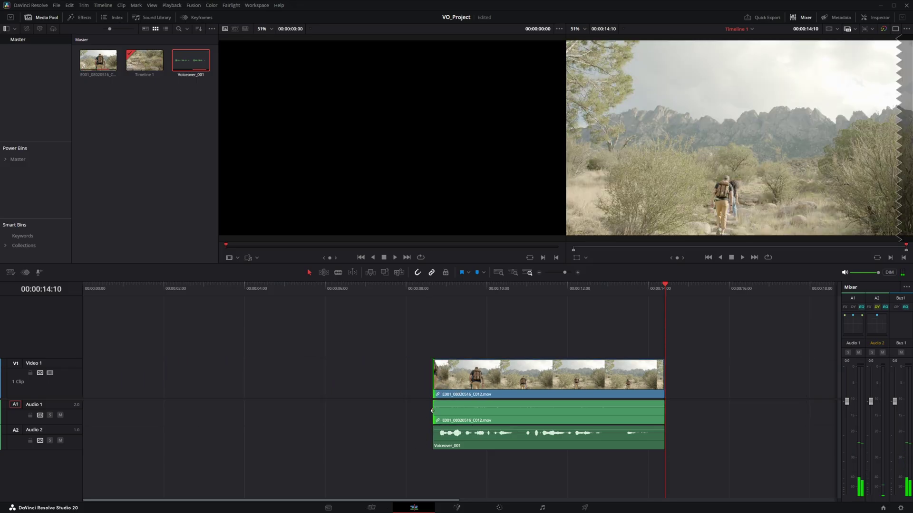
pyautogui.moveTo(427, 288); pyautogui.dragTo(432, 324)
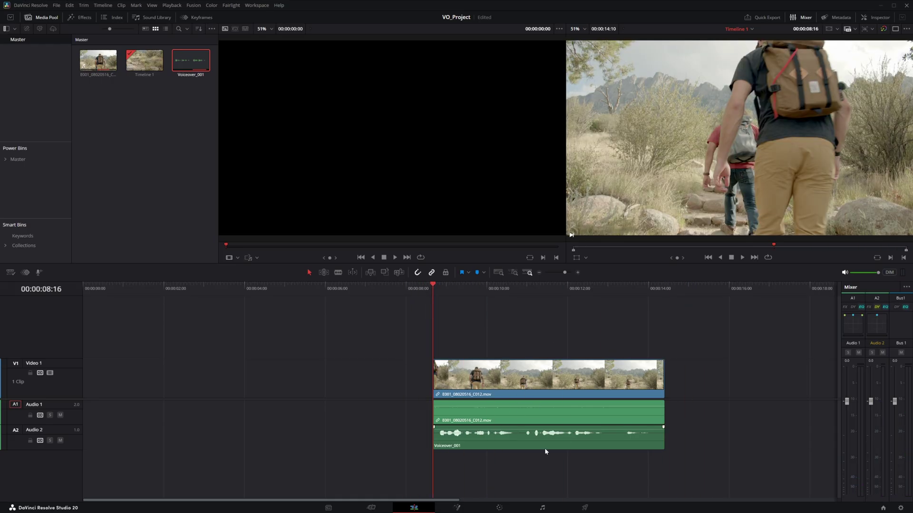
# On the Deliver page, apply the H.265 Master preset (QuickTime format, H.265 codec)
pyautogui.click(585, 508)
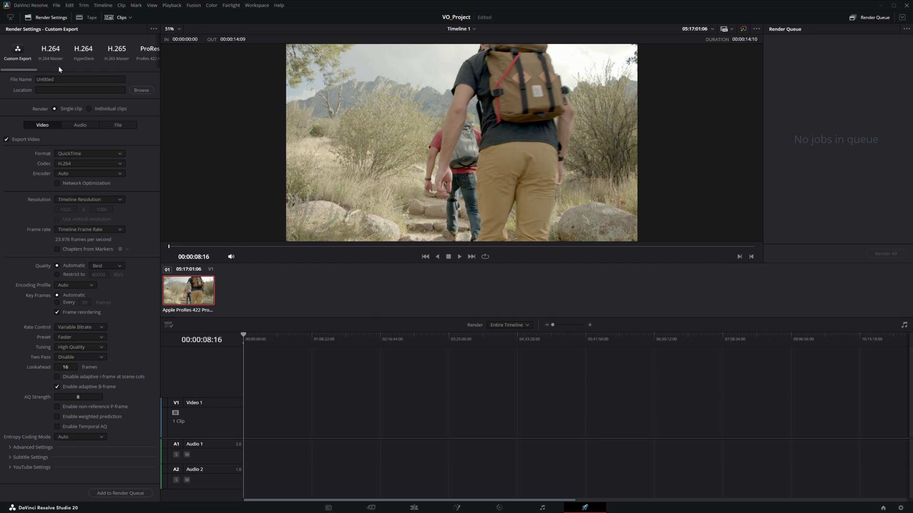
pyautogui.moveTo(22, 69); pyautogui.dragTo(39, 70)
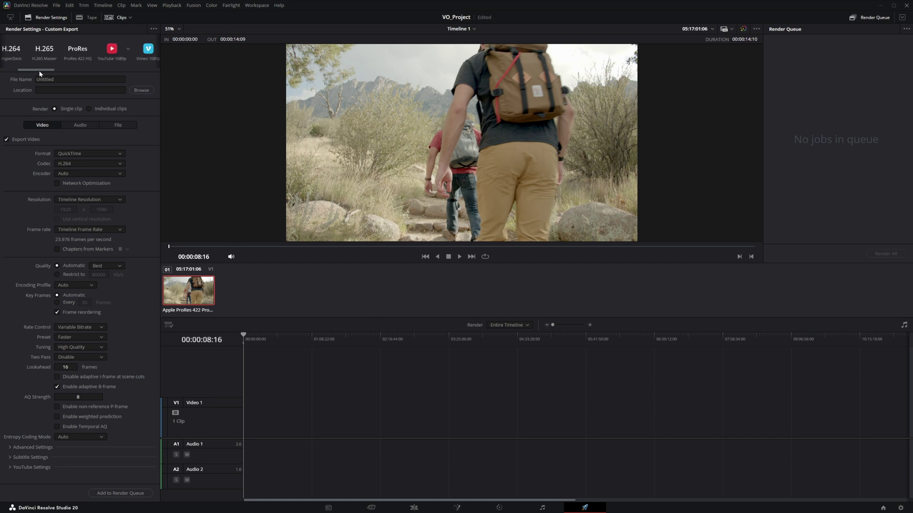
pyautogui.click(136, 48)
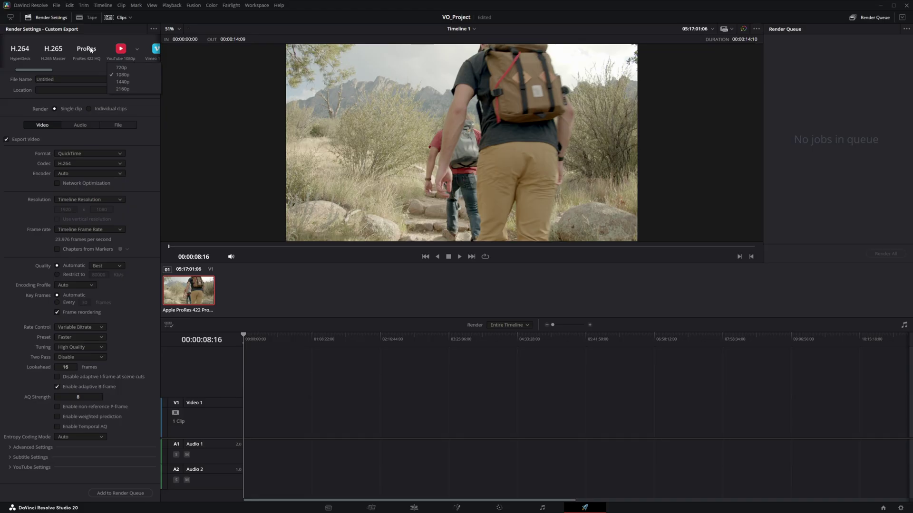
pyautogui.click(54, 53)
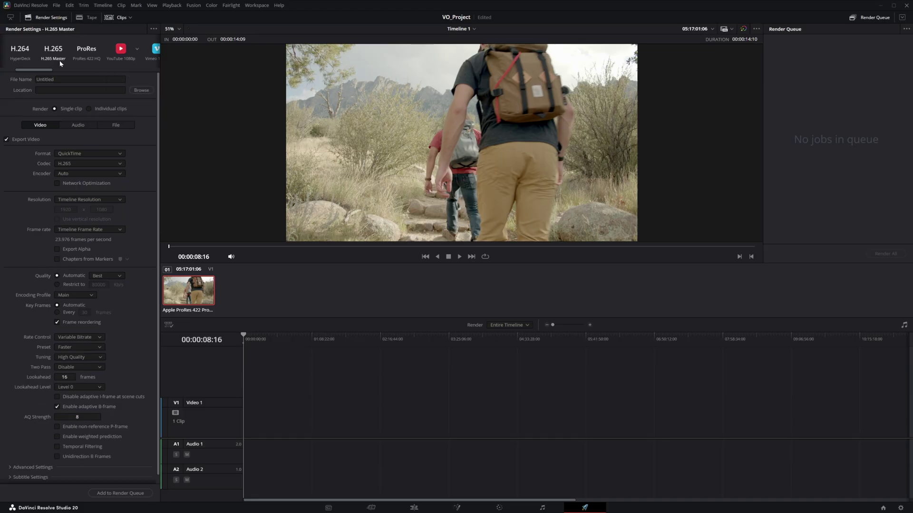
pyautogui.moveTo(43, 72); pyautogui.dragTo(28, 71)
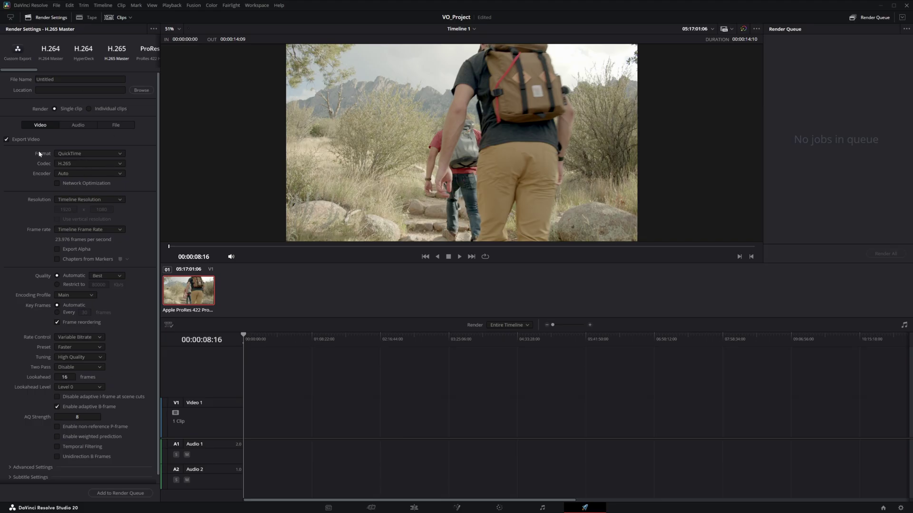
# Create an Exports folder inside VO_Project and set the render file name to Voiceover_Video there
pyautogui.click(141, 90)
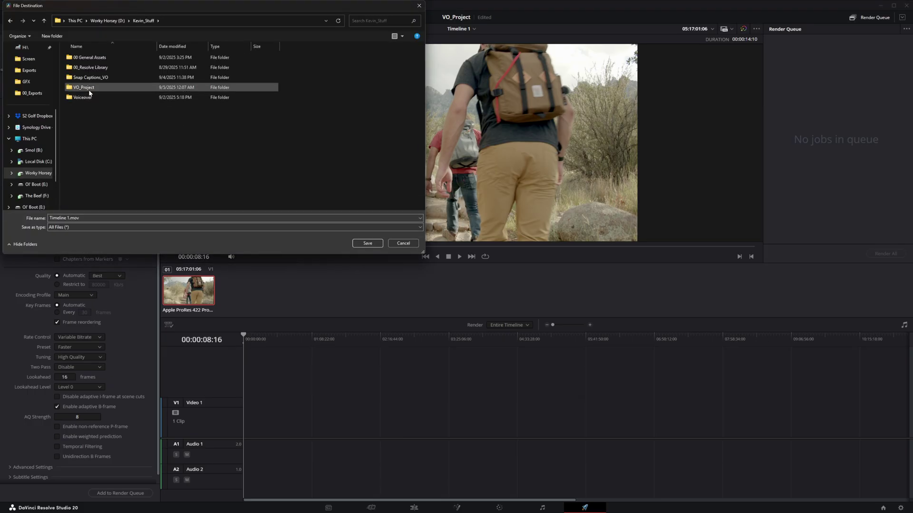
pyautogui.doubleClick(84, 88)
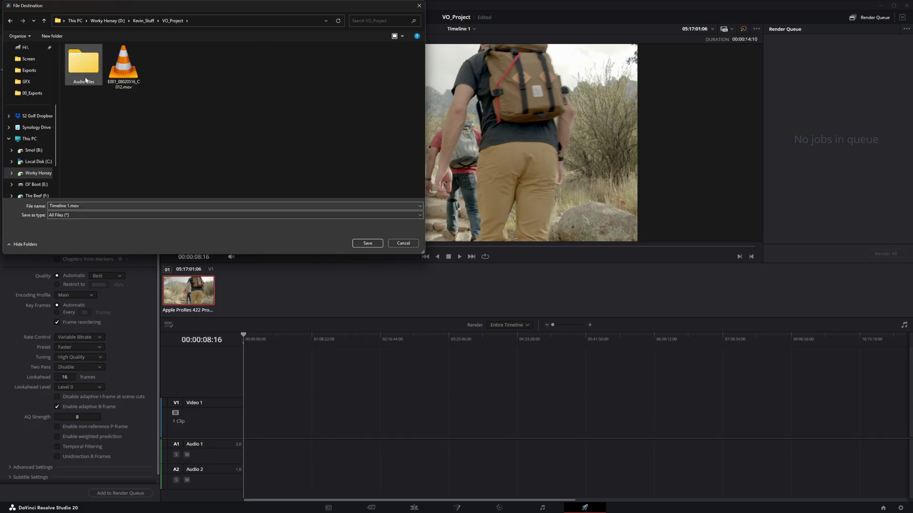
pyautogui.rightClick(148, 118)
pyautogui.moveTo(169, 217)
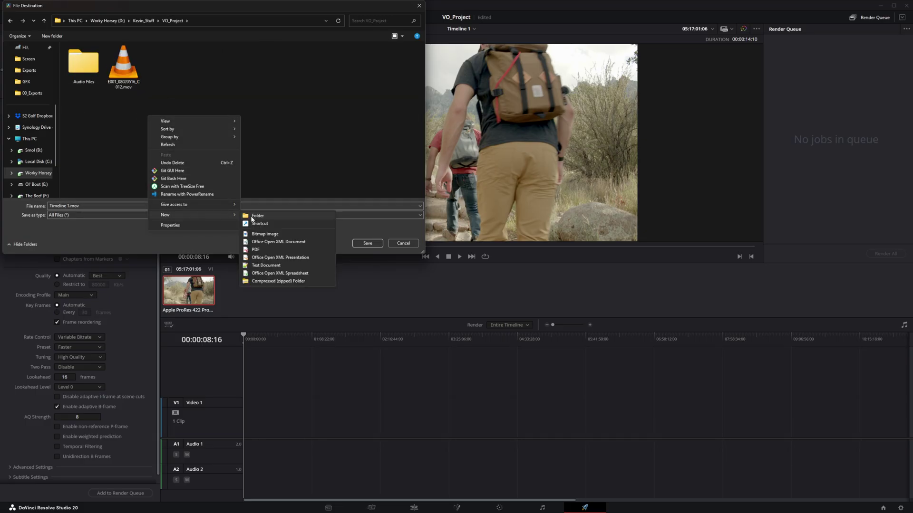
pyautogui.click(256, 217)
pyautogui.write('Exports')
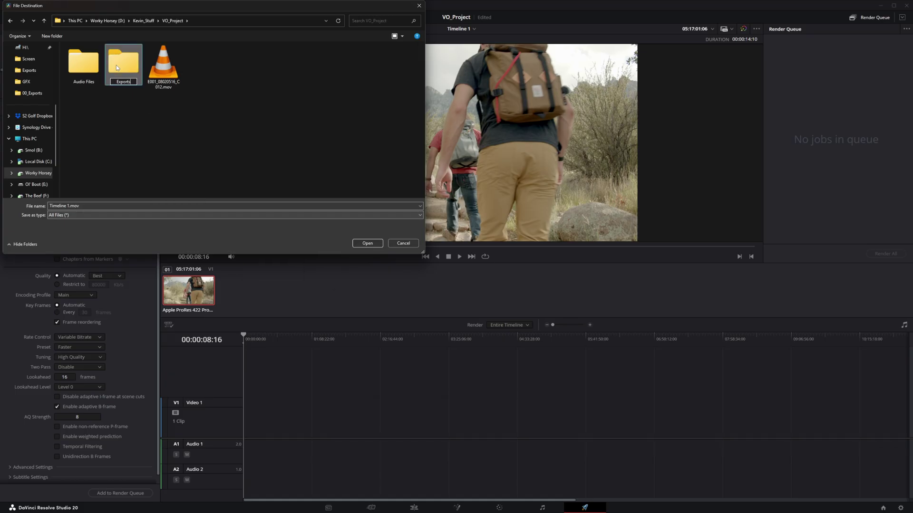
pyautogui.press('Return')
pyautogui.doubleClick(118, 67)
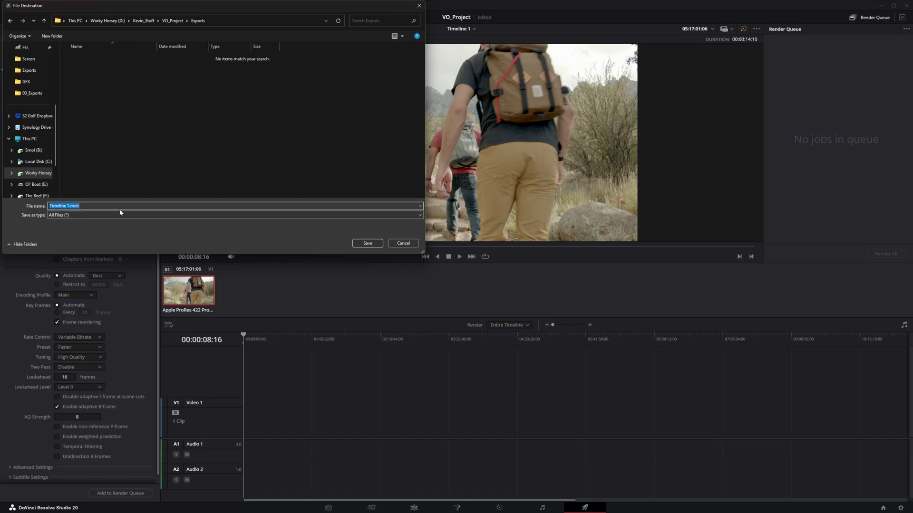
pyautogui.write('Voiceover_Video')
pyautogui.press('Return')
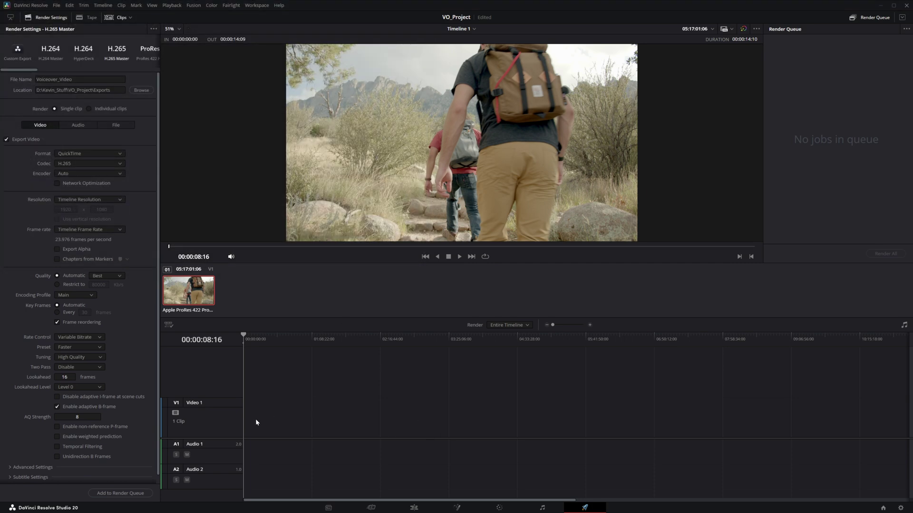
# Zoom the render timeline in and mark the In point at 00:00:08:16
pyautogui.hotkey('shift', 'z')
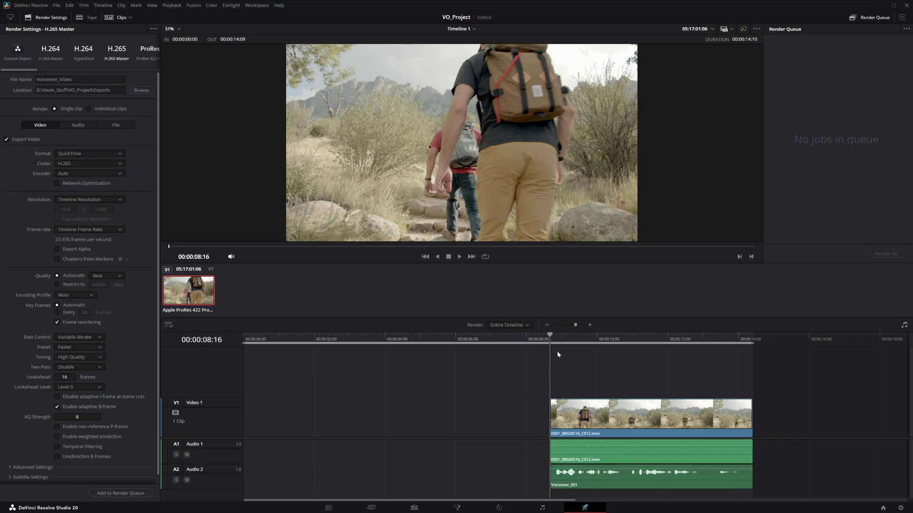
pyautogui.press('i')
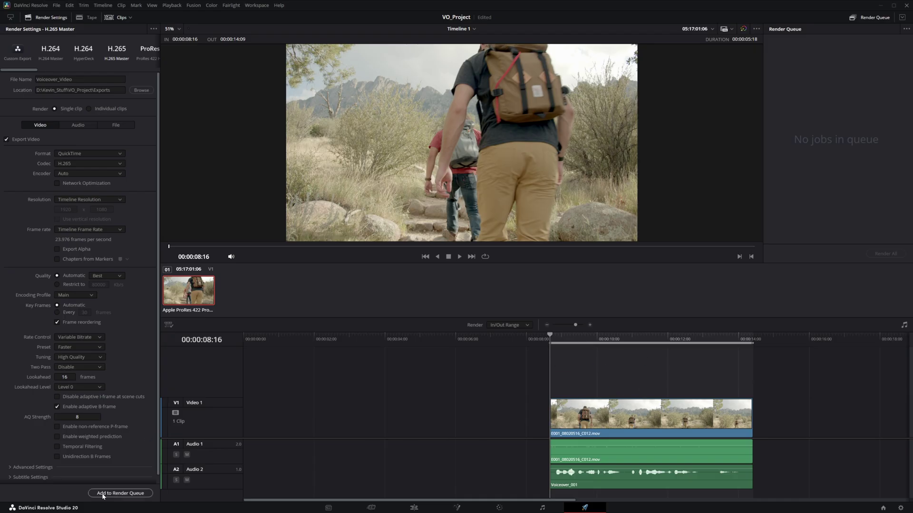
# Queue the Voiceover_Video job, delete the duplicate Job 2, and render Job 1
pyautogui.click(116, 494)
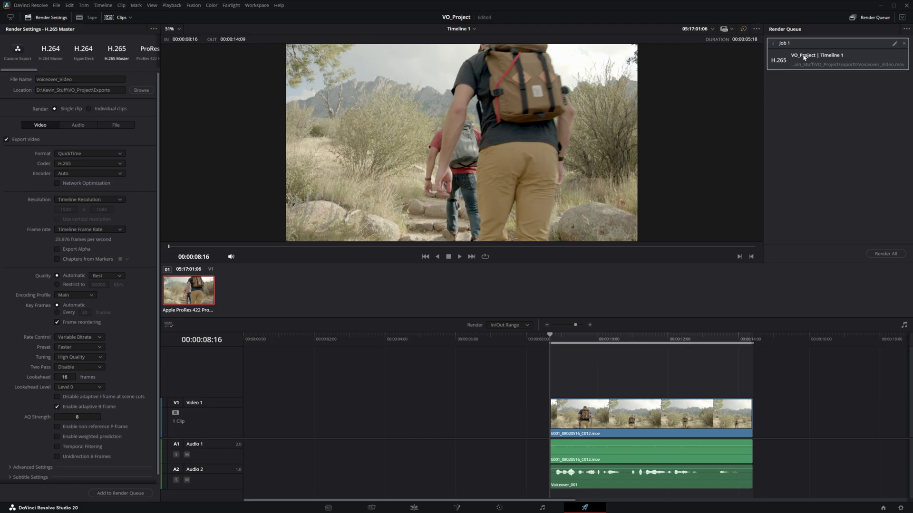
pyautogui.click(124, 494)
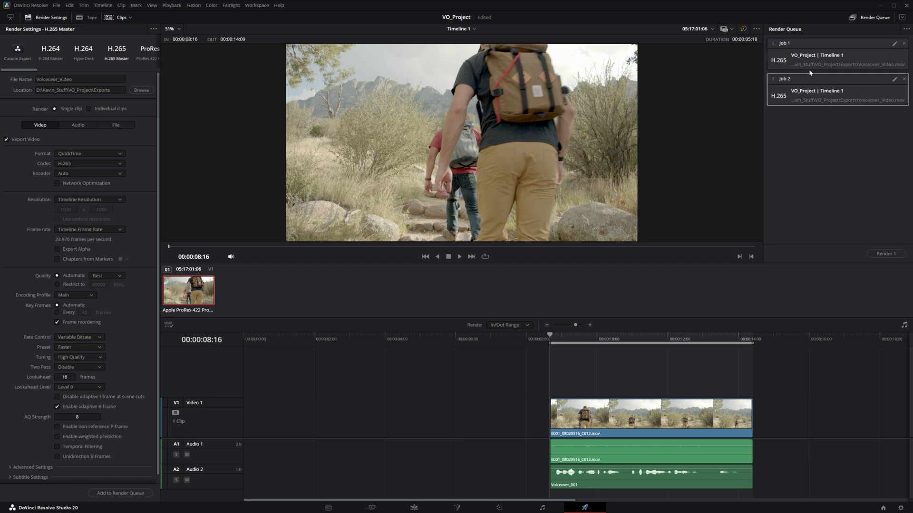
pyautogui.click(905, 79)
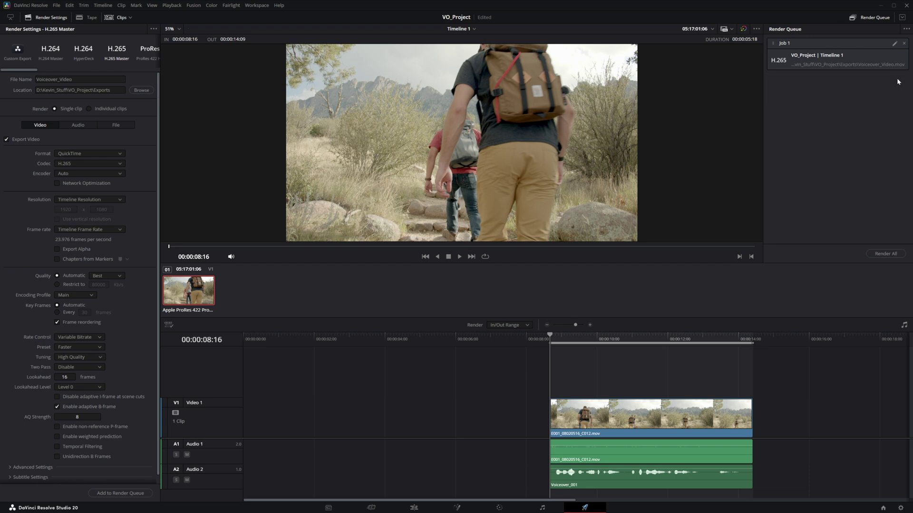
pyautogui.click(840, 54)
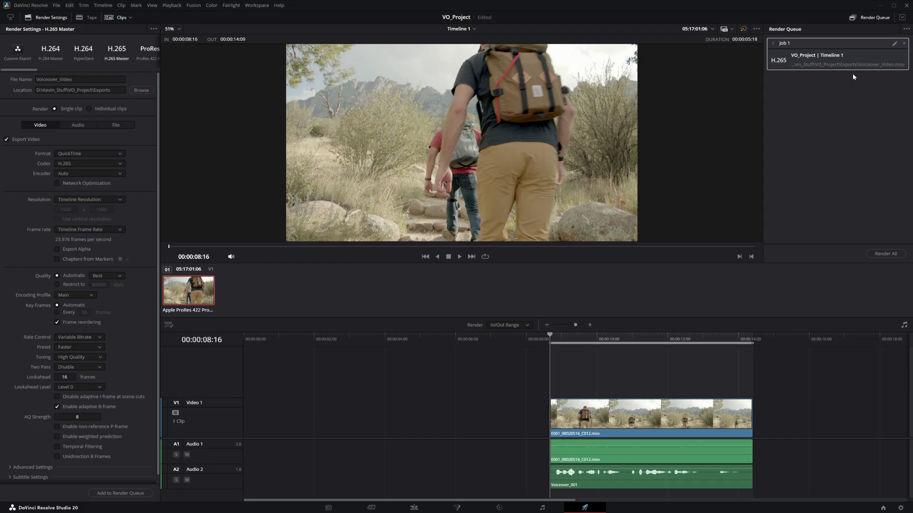
pyautogui.click(882, 254)
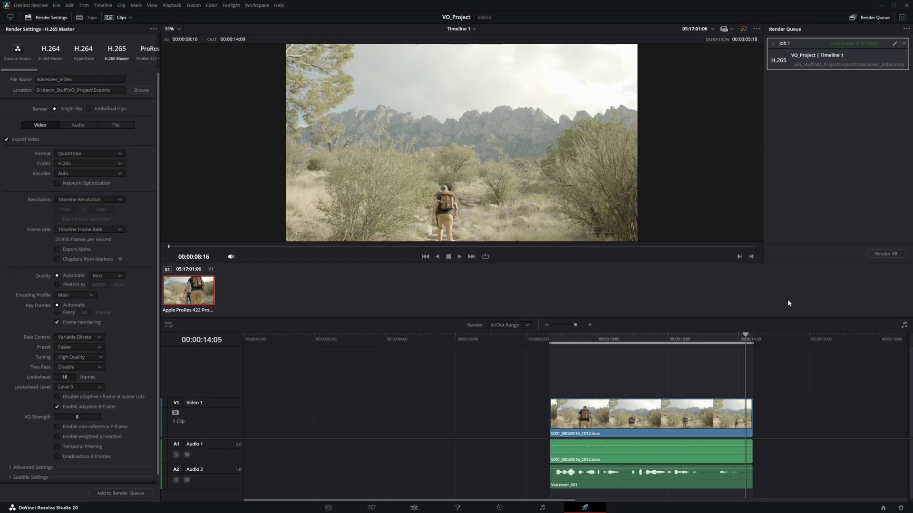